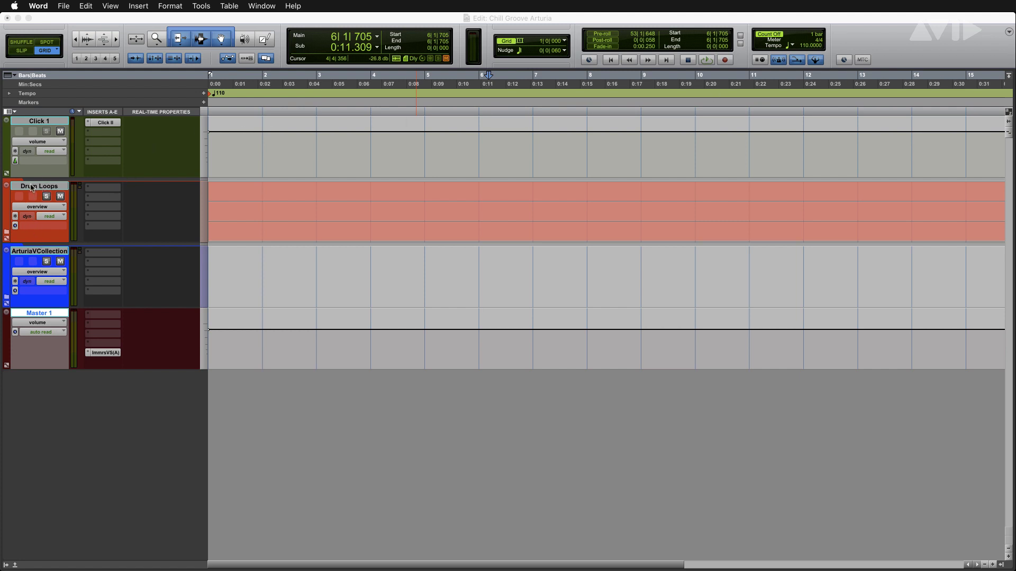
Expand the Drum Loops folder track and play its loops from the start of the session, stopping after a few bars
click(31, 187)
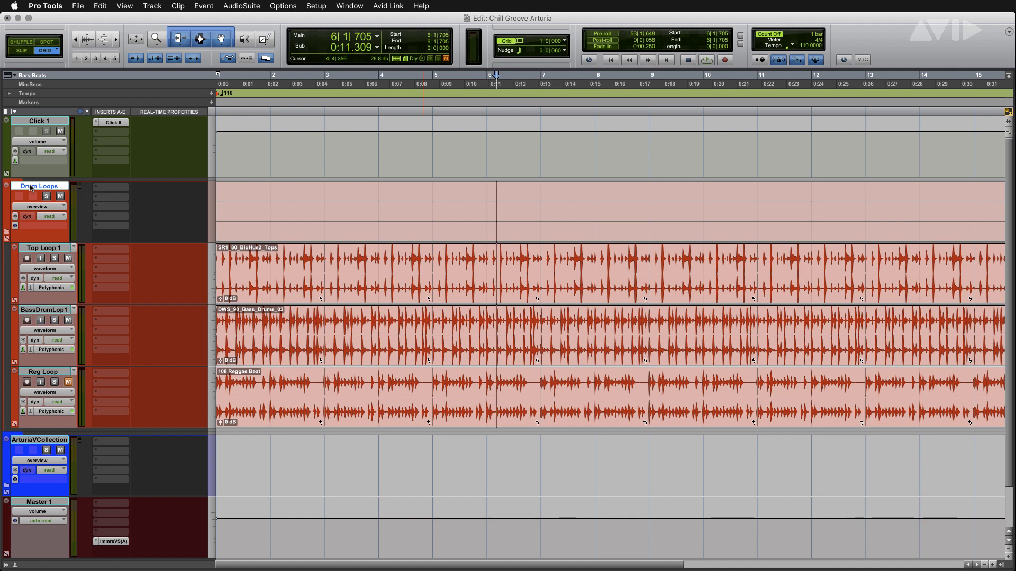
key(Return)
key(space)
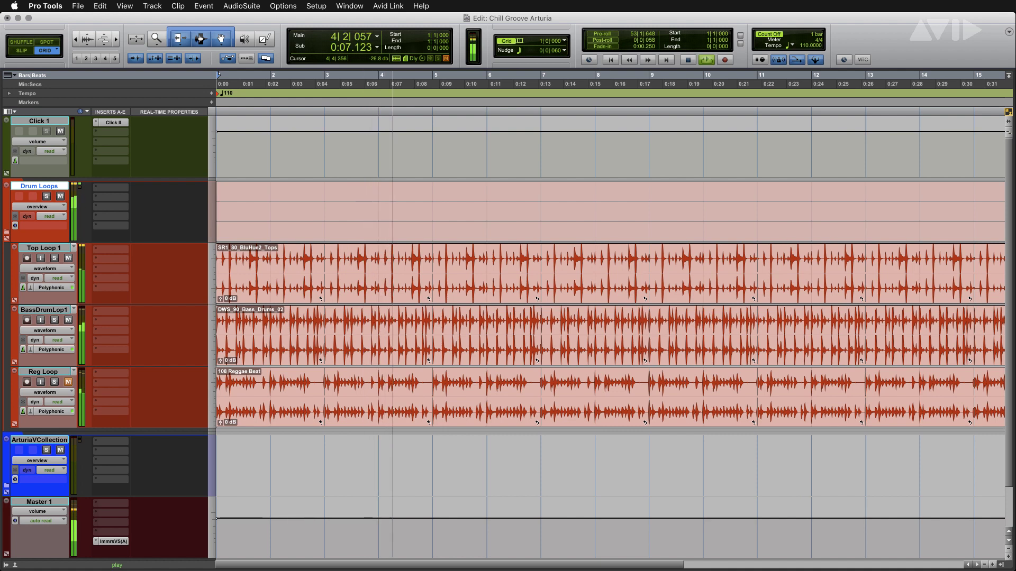
key(space)
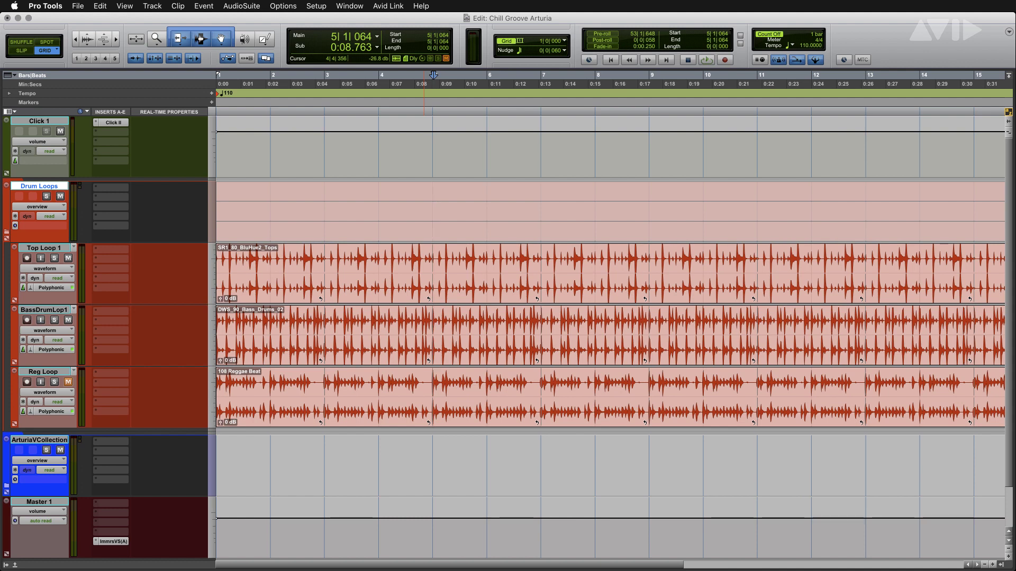
Expand the ArturiaVCollection folder track, open the CZ V instrument on its track and select the CZ V.01 track
click(28, 440)
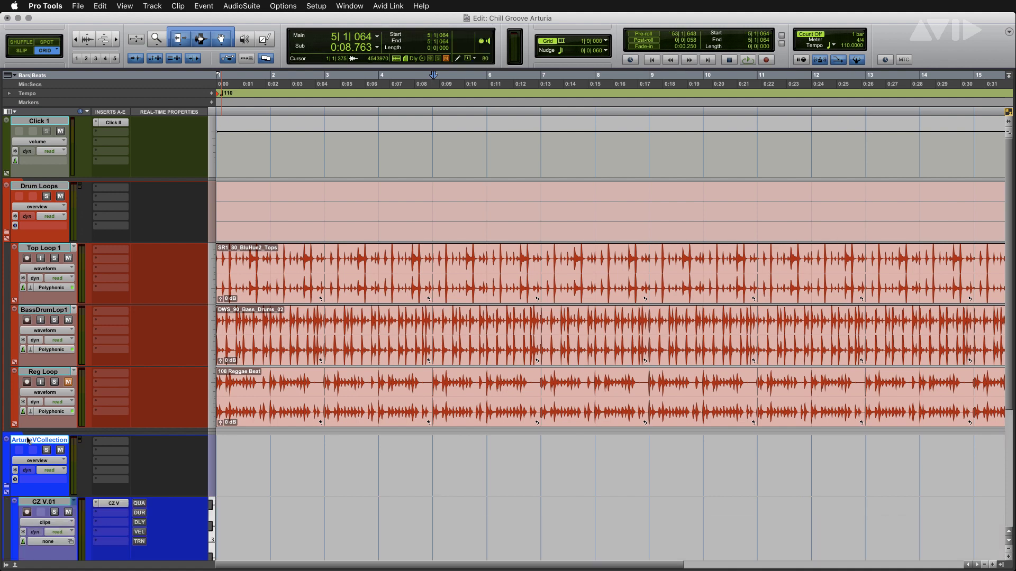
scroll(61, 446, down, 5)
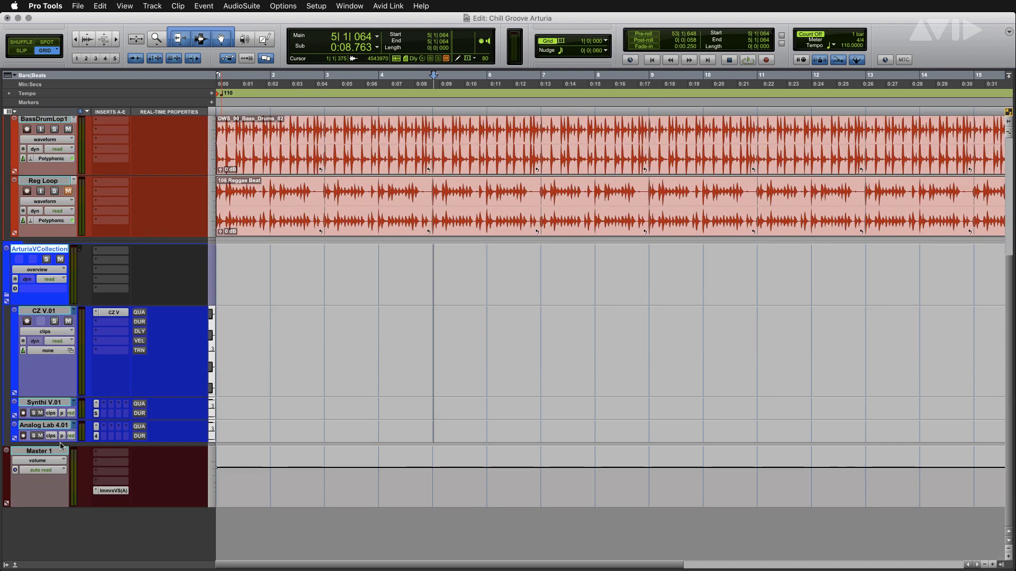
click(114, 312)
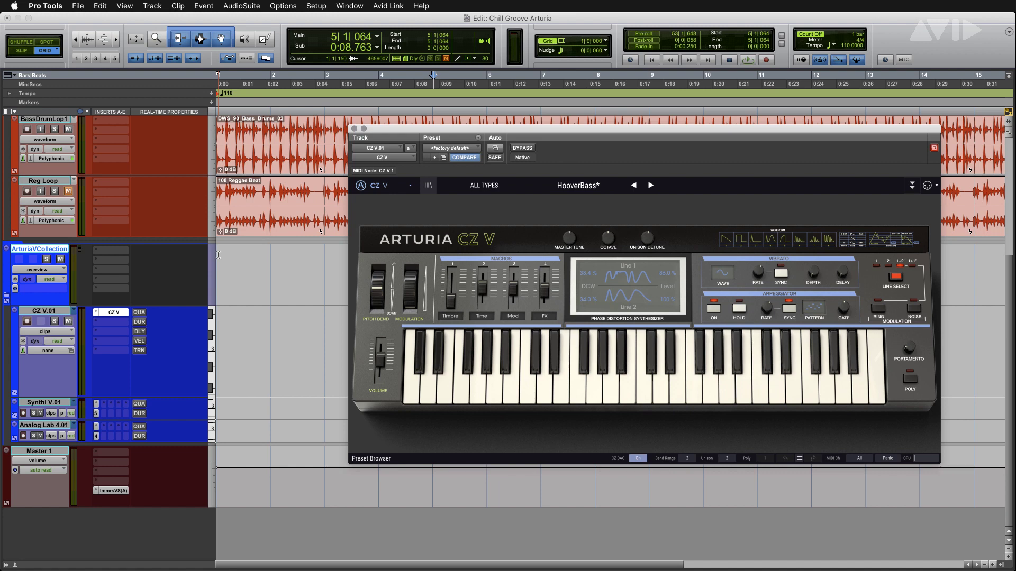
click(45, 312)
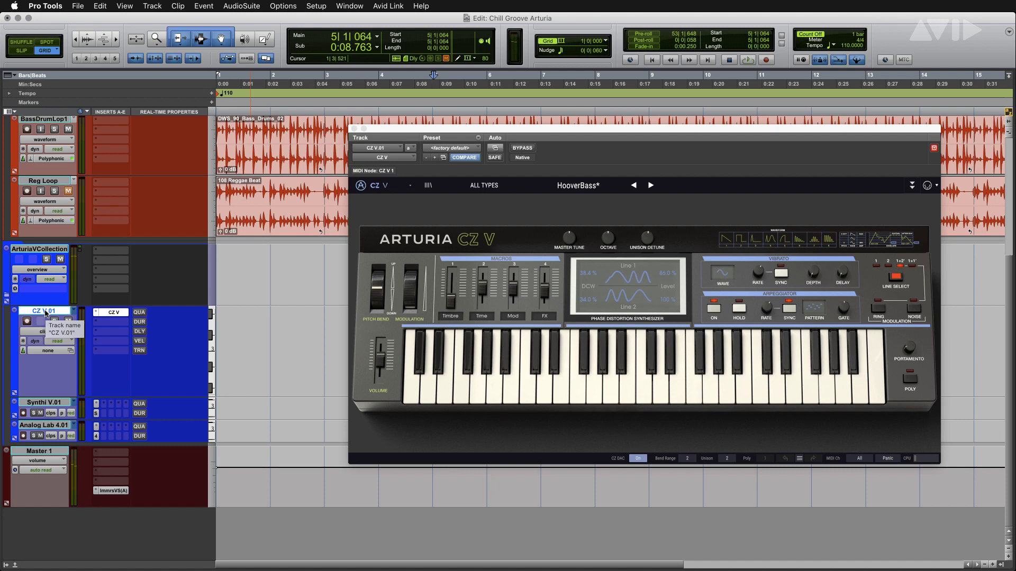
Open the Synthi V instrument on the Synthi V.01 track, close its window and select the Analog Lab 4.01 track
click(45, 403)
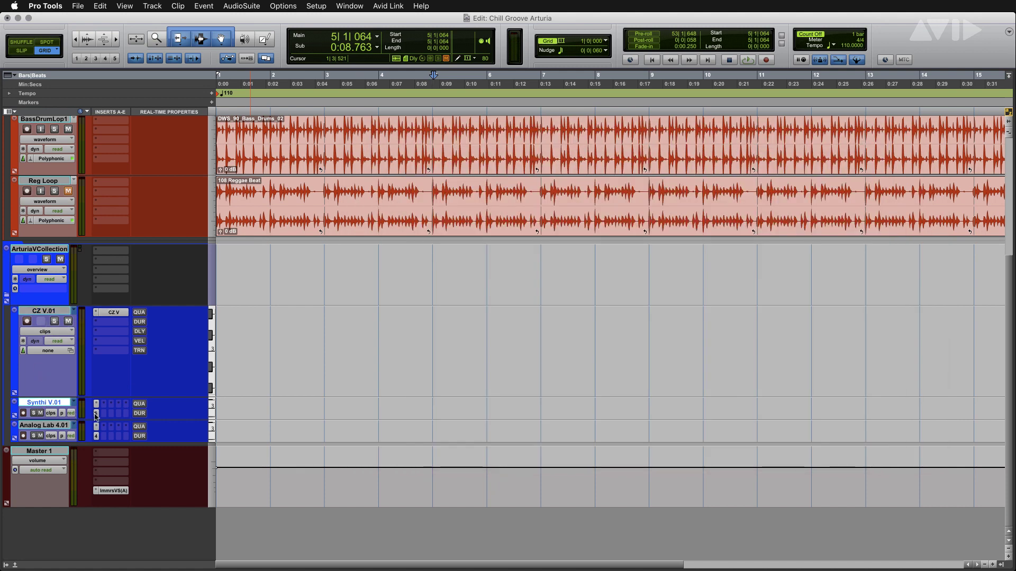
click(96, 414)
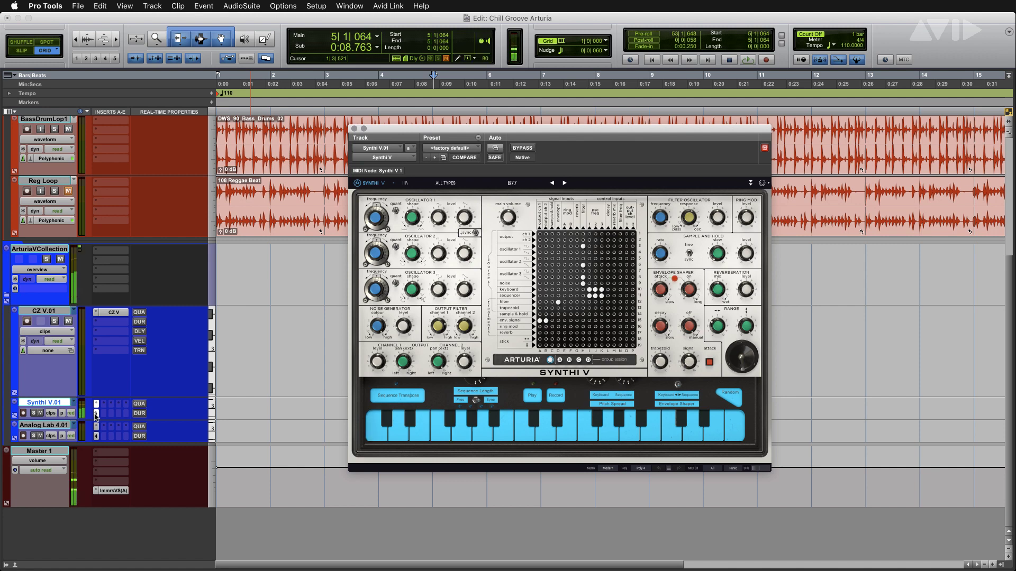
click(66, 428)
click(95, 404)
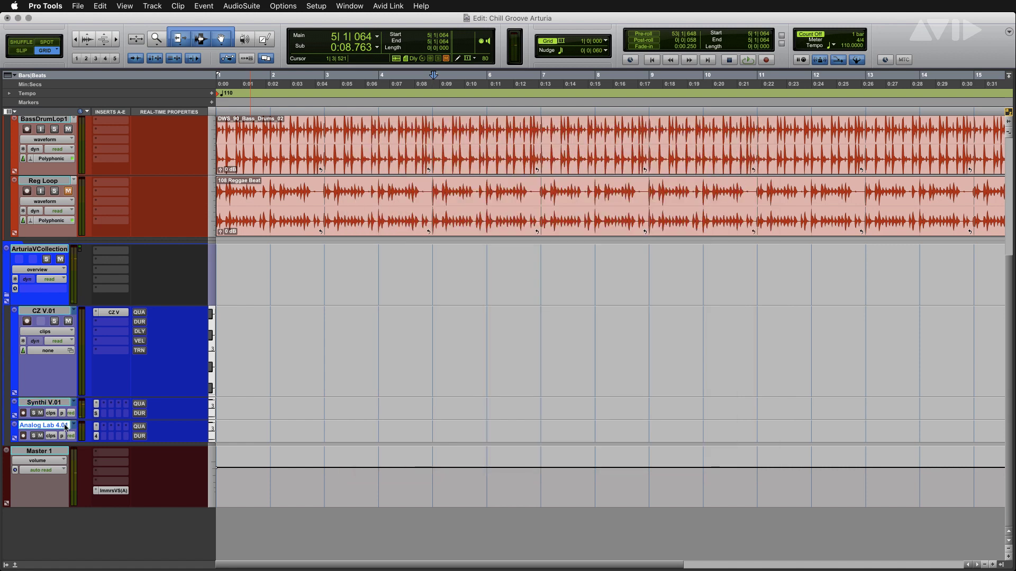
Open the Analog Lab 4 instrument past its welcome screen to view the preset browser, and close its window
click(97, 436)
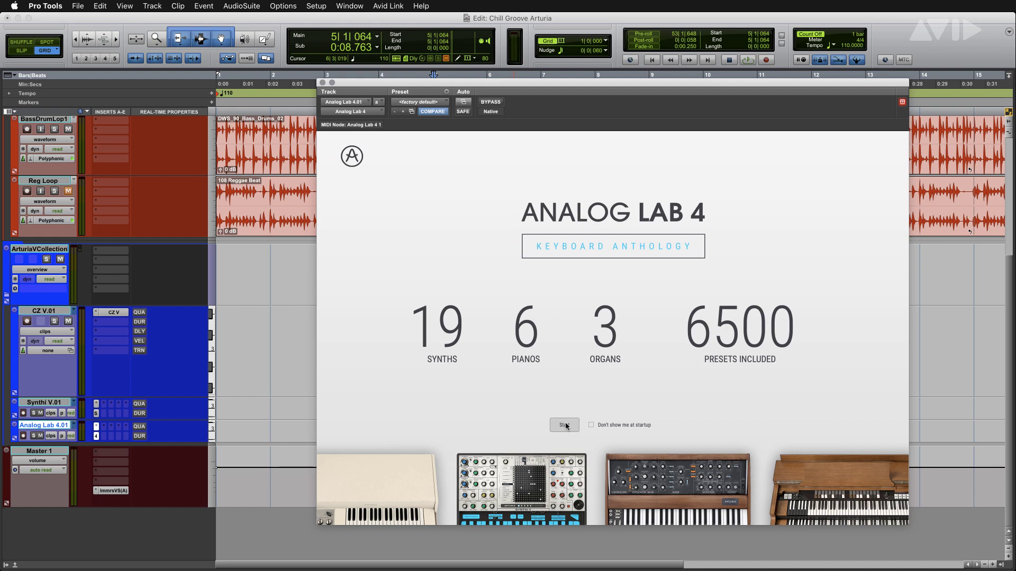
click(564, 425)
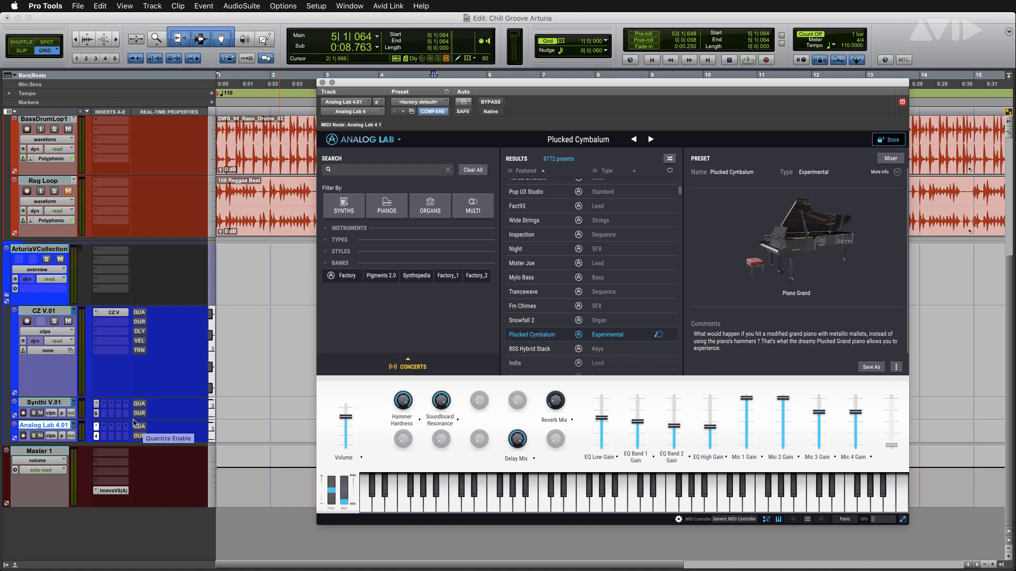
click(323, 83)
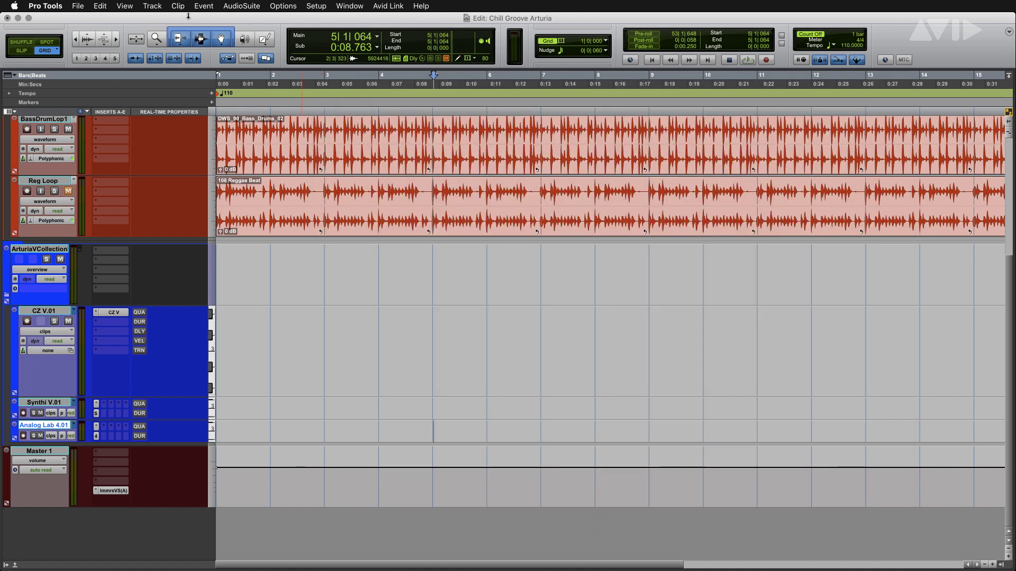
Create one new stereo instrument track in ticks named "Mellotron V"
click(152, 6)
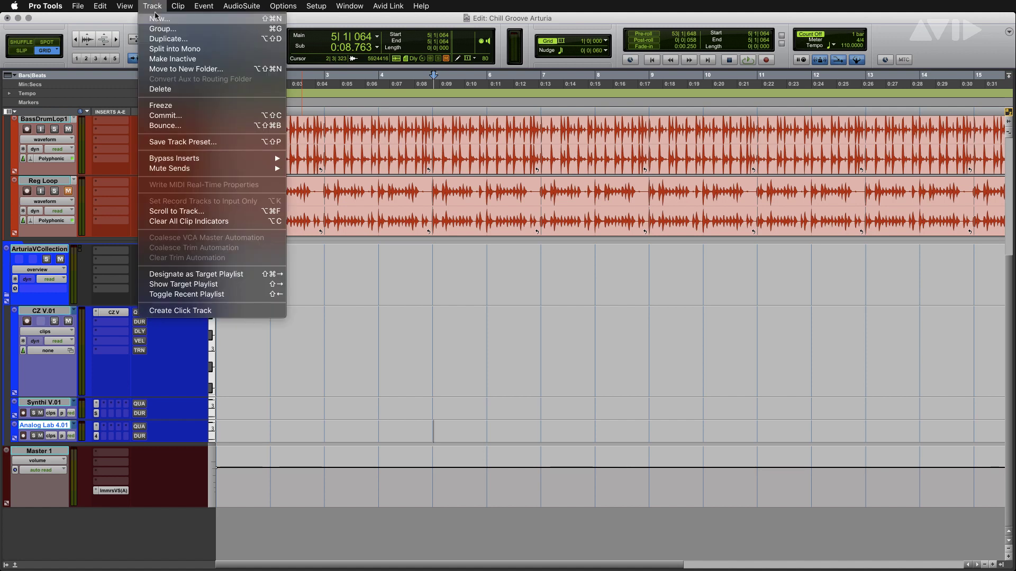
click(156, 20)
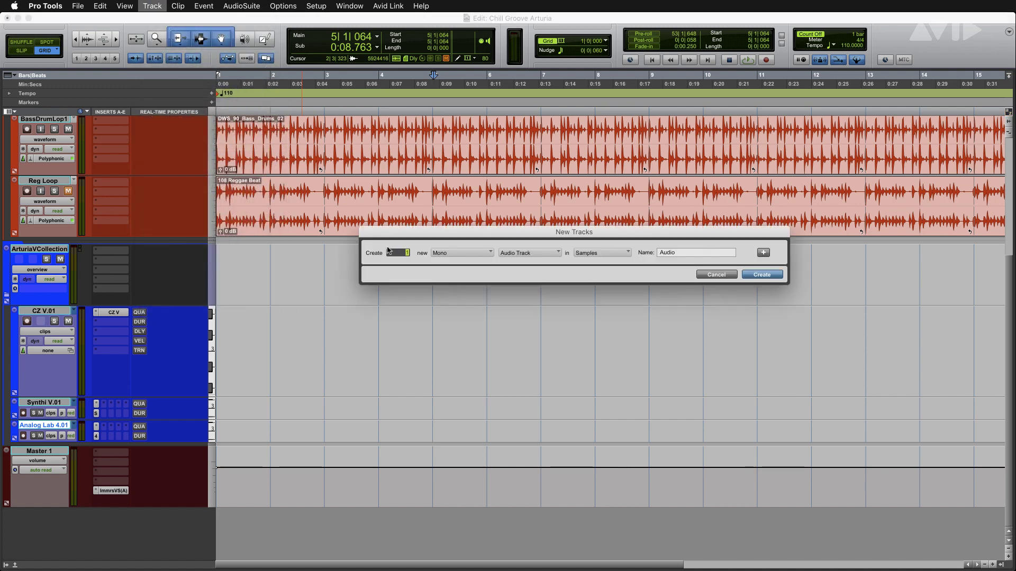
click(439, 254)
click(450, 265)
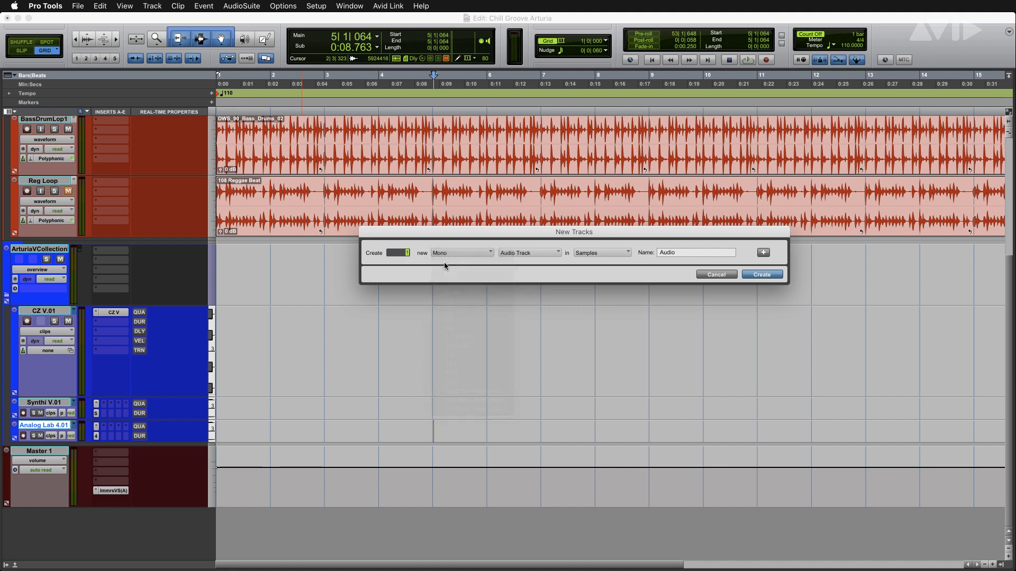
click(510, 253)
click(535, 298)
text(Mellotro)
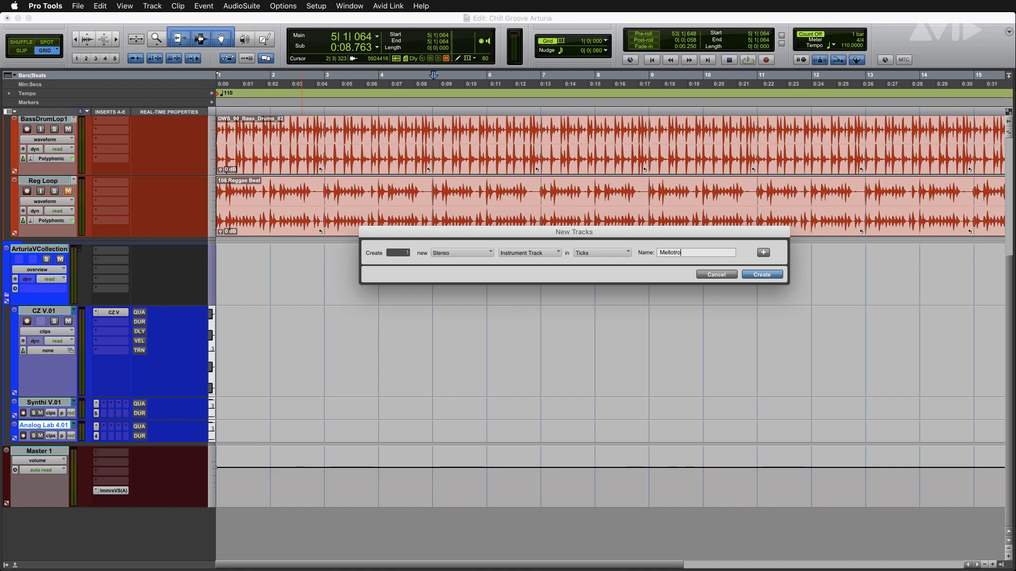
text(n V)
key(Return)
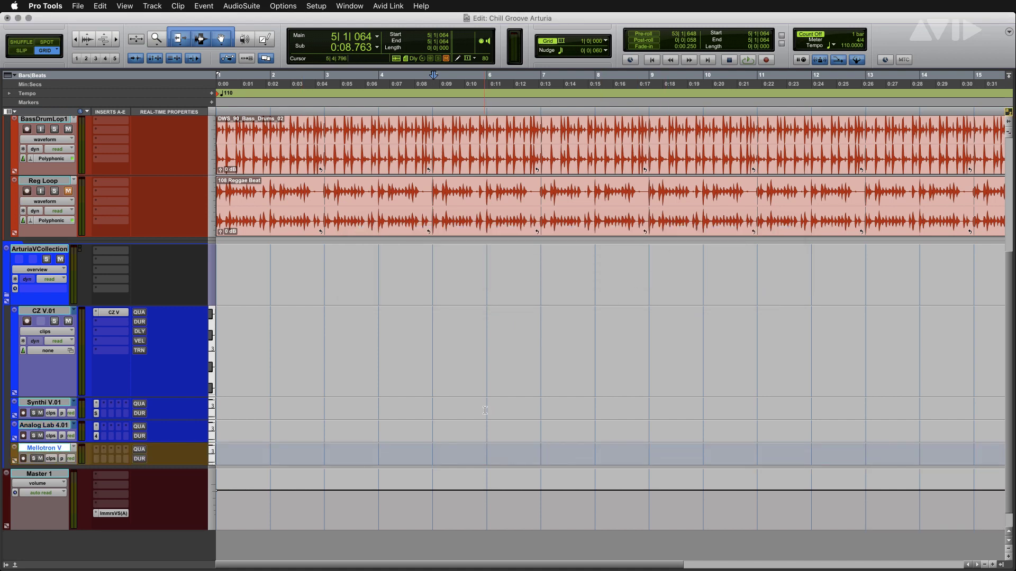
Find and insert the Mellotron V (stereo) instrument on the Mellotron V track and record a MIDI part from bar 1
click(97, 459)
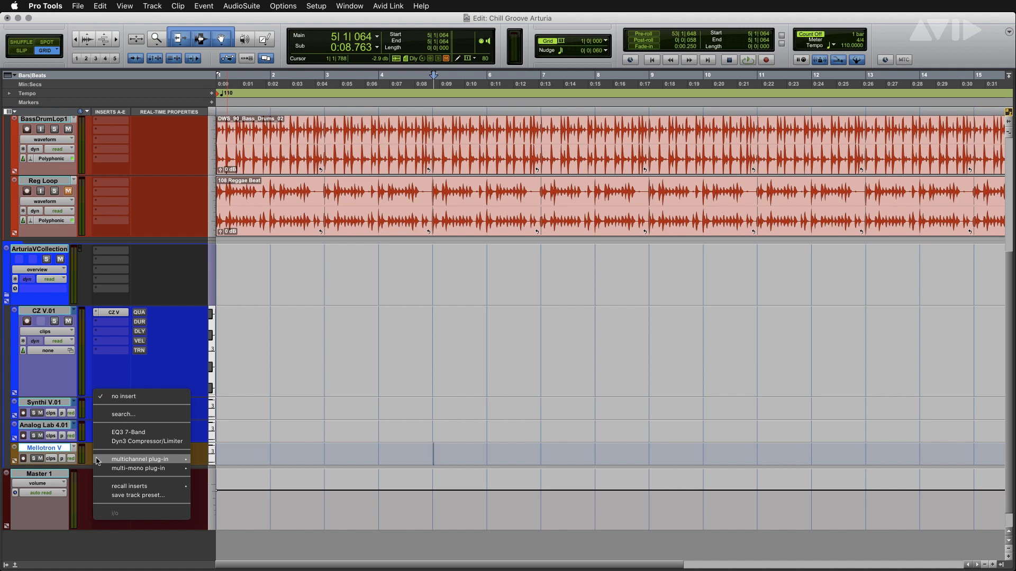
key(Escape)
click(97, 460)
text(mellotro)
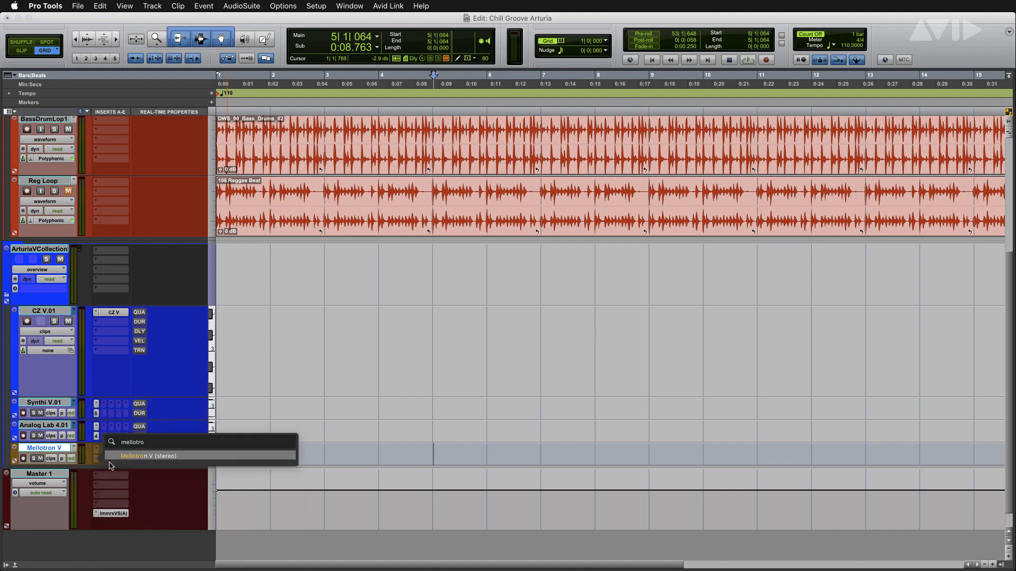
click(132, 456)
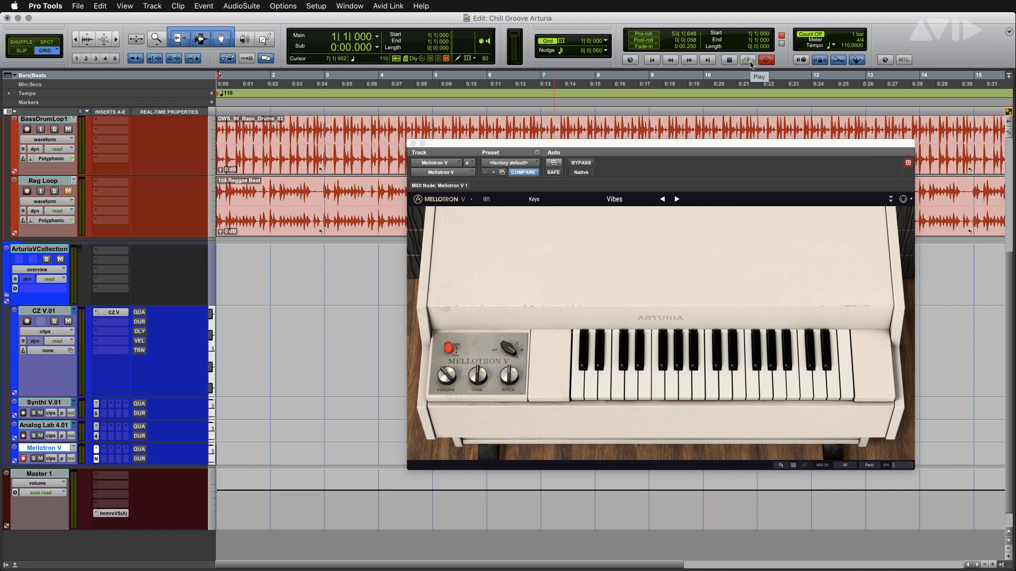
click(750, 62)
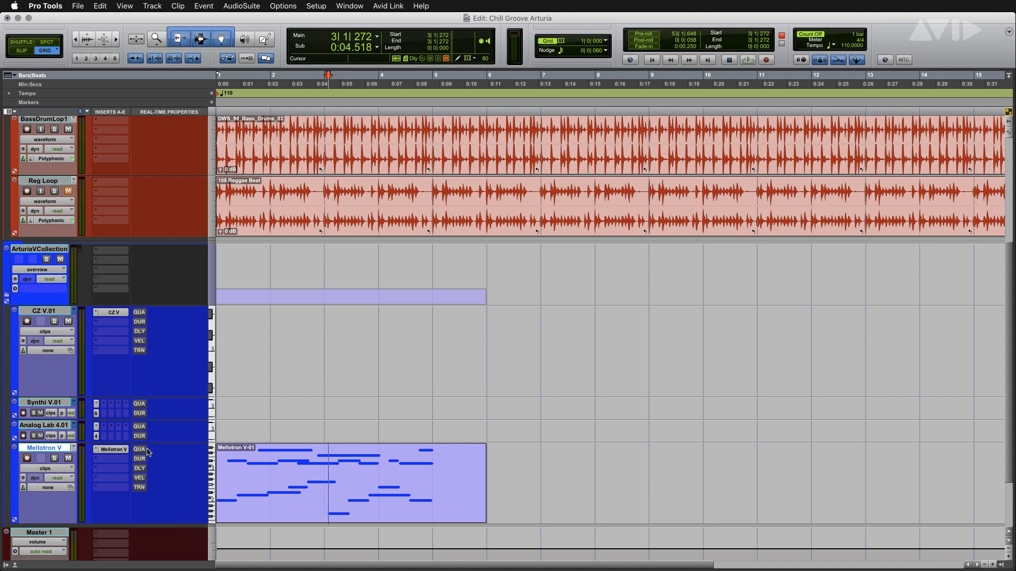
Enable real-time quantize and velocity properties on the Mellotron V track, with a velocity offset of +100
click(142, 451)
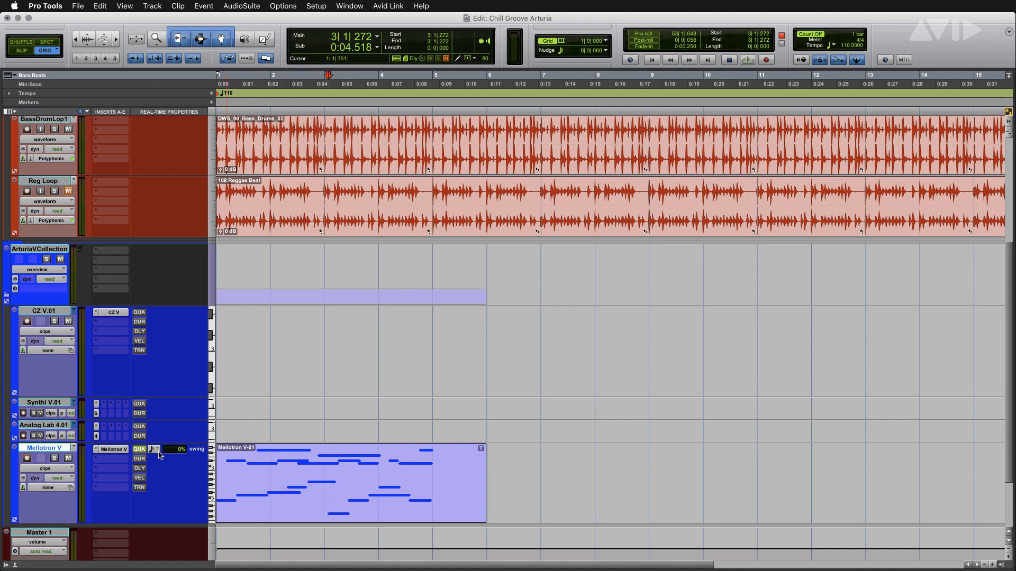
click(138, 479)
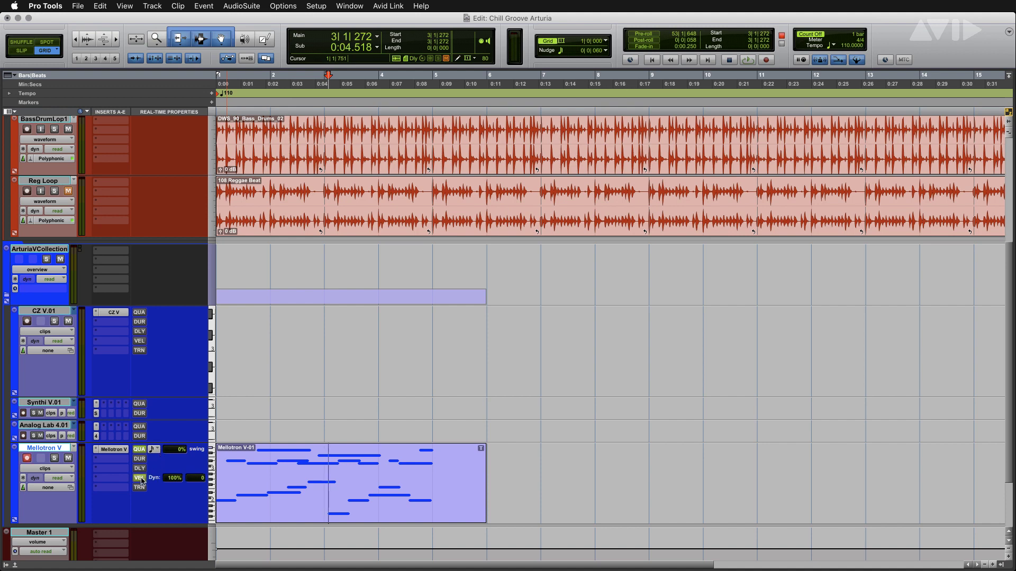
click(199, 479)
text(100)
key(Return)
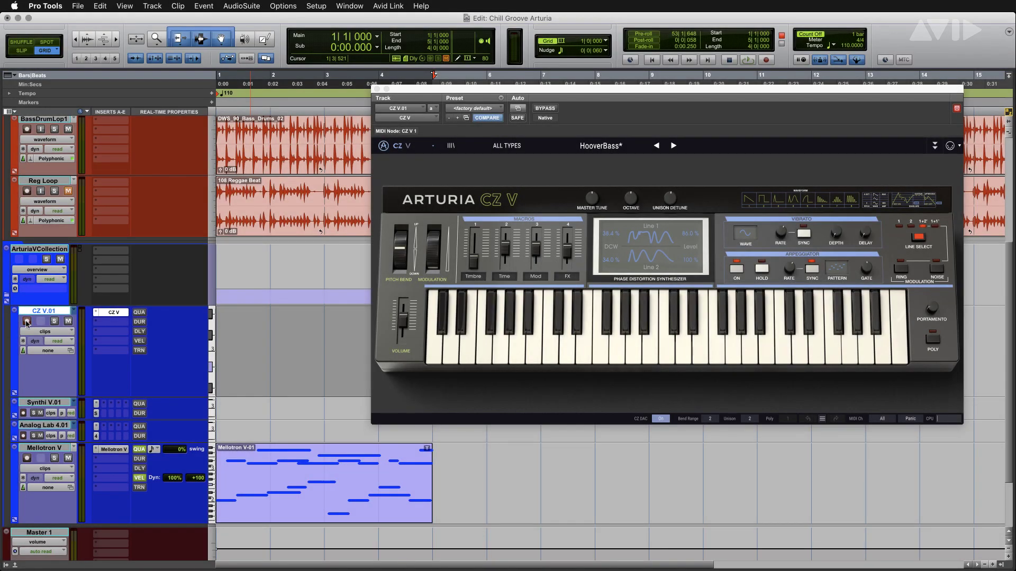
Record a MIDI bass part with the HooverBass preset on the CZ V.01 track from the start of the session
key(Return)
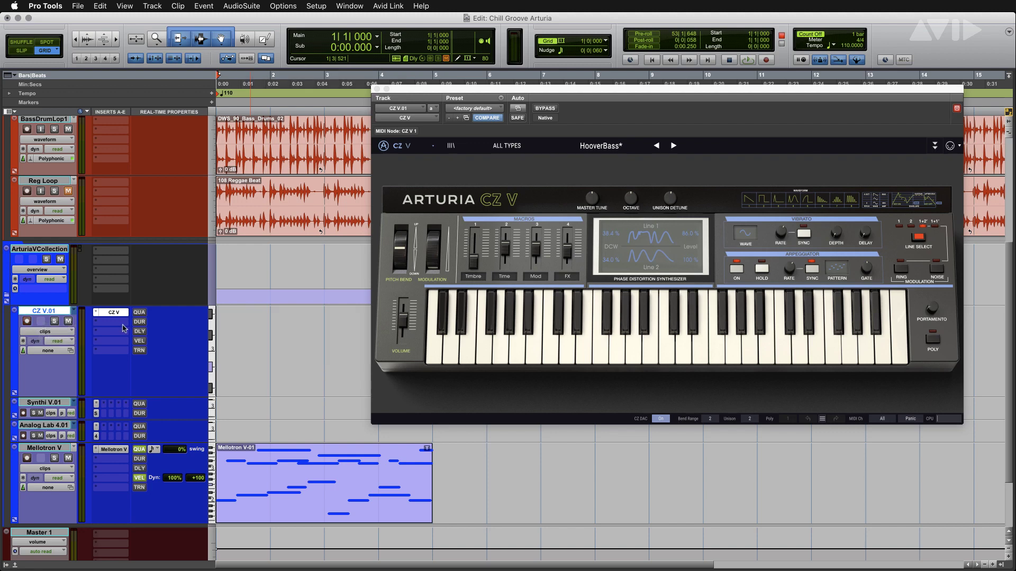
click(766, 59)
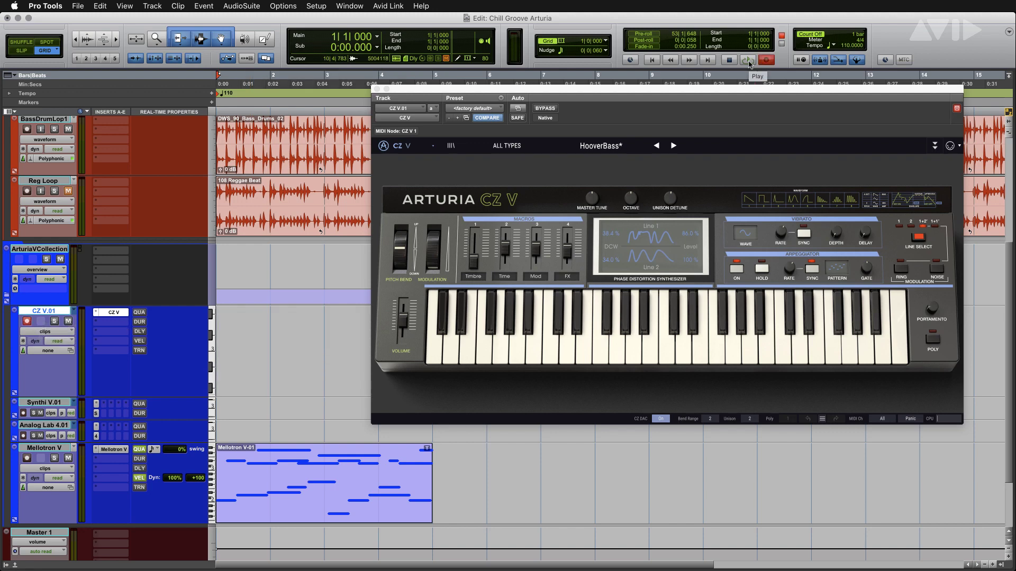
click(748, 61)
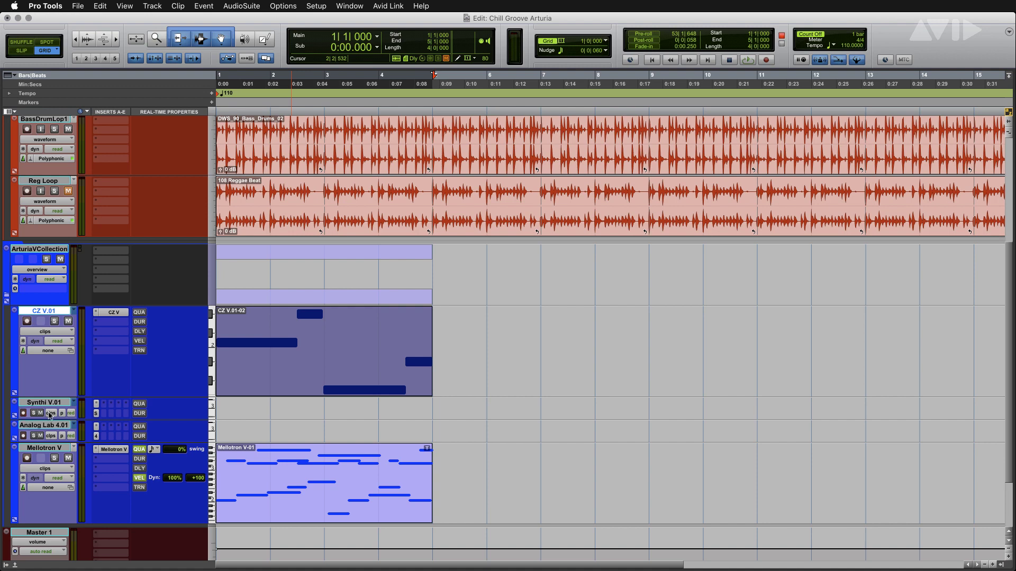
Open the Synthi V instrument and record a MIDI part on the Synthi V.01 track from bar 1
click(96, 404)
click(48, 404)
key(super+space)
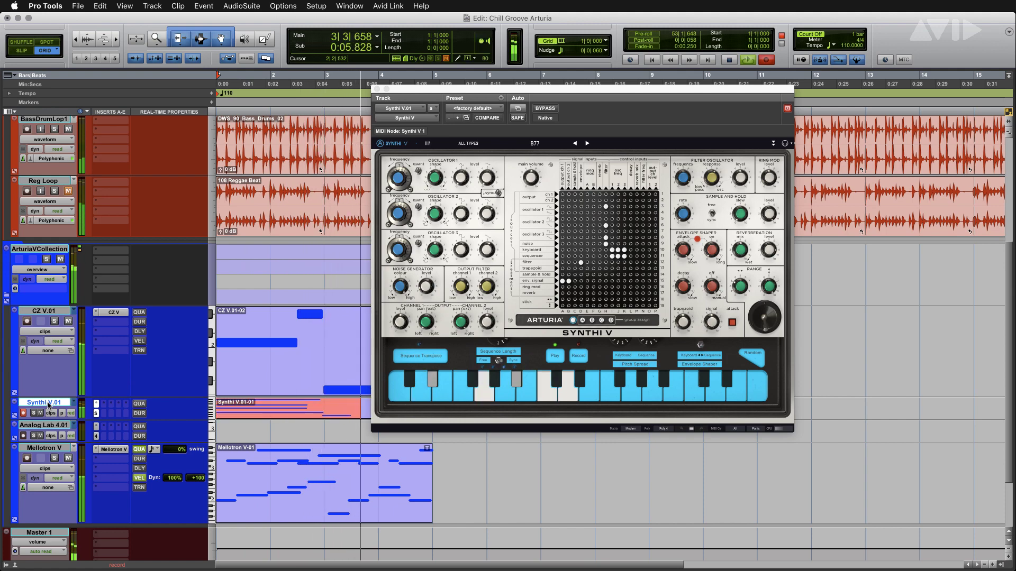
key(space)
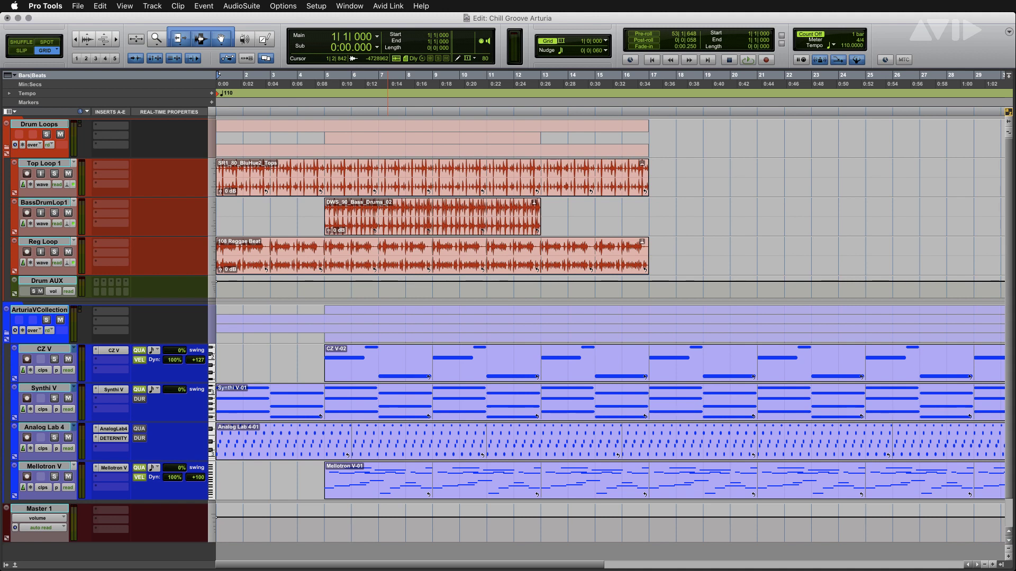
Select the Analog Lab 4 clip, solo its track and play the session from the start in the Mix window
click(402, 496)
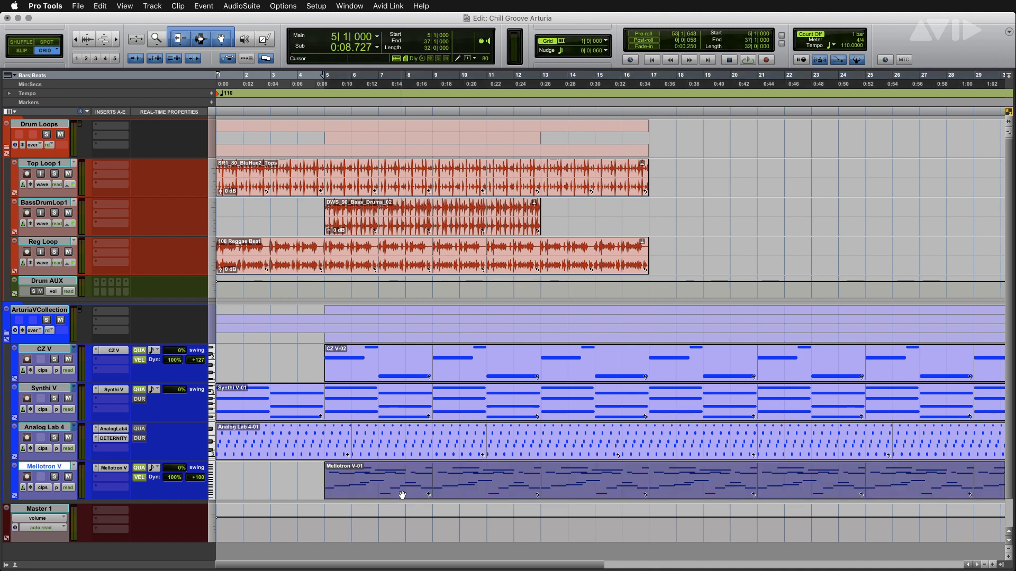
click(246, 451)
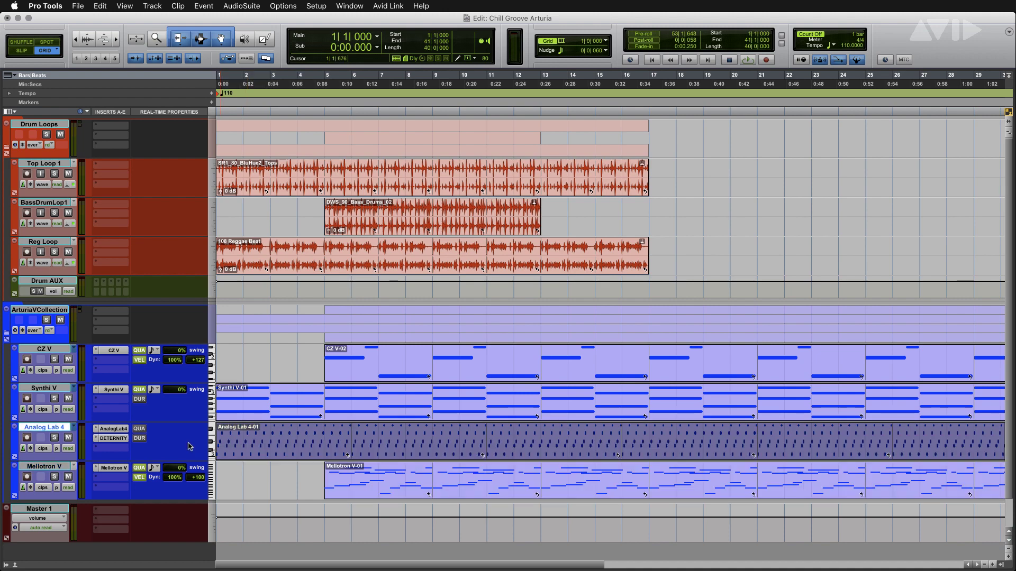
click(55, 438)
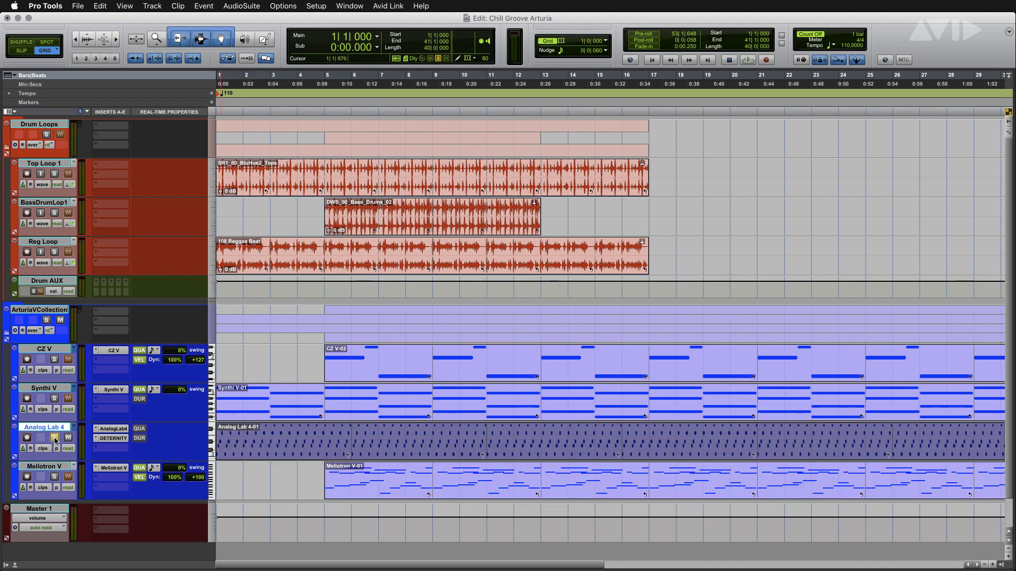
key(super+equal)
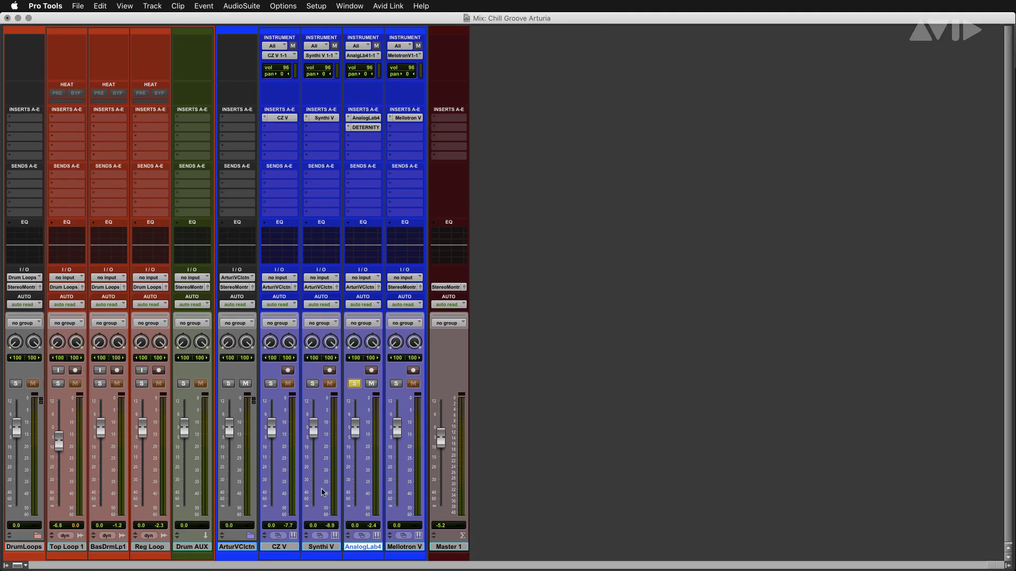
key(space)
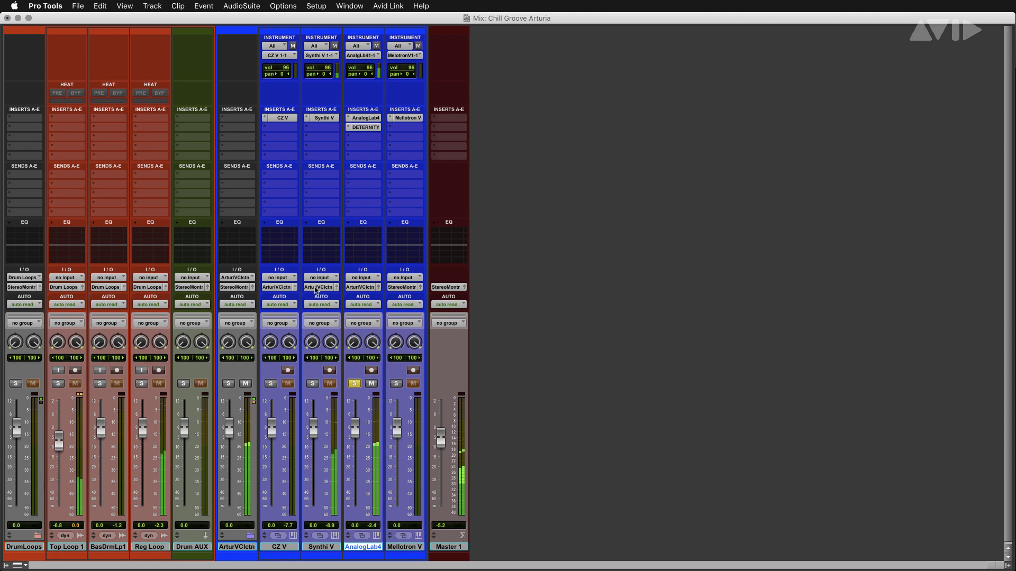
Open the Delay ETERNITY insert on the Analog Lab 4 track and load its LFO to Filter preset
click(366, 127)
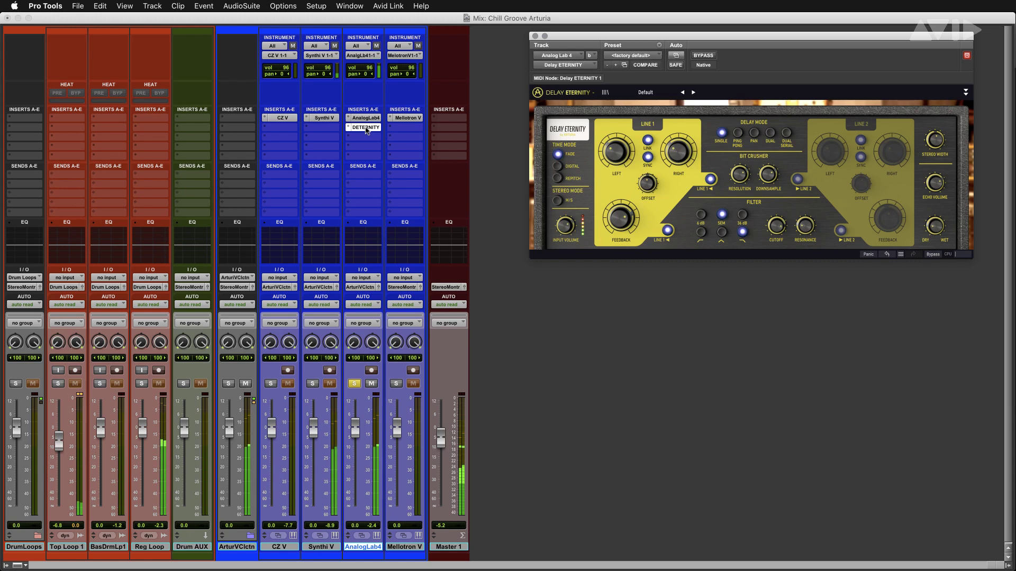
click(646, 93)
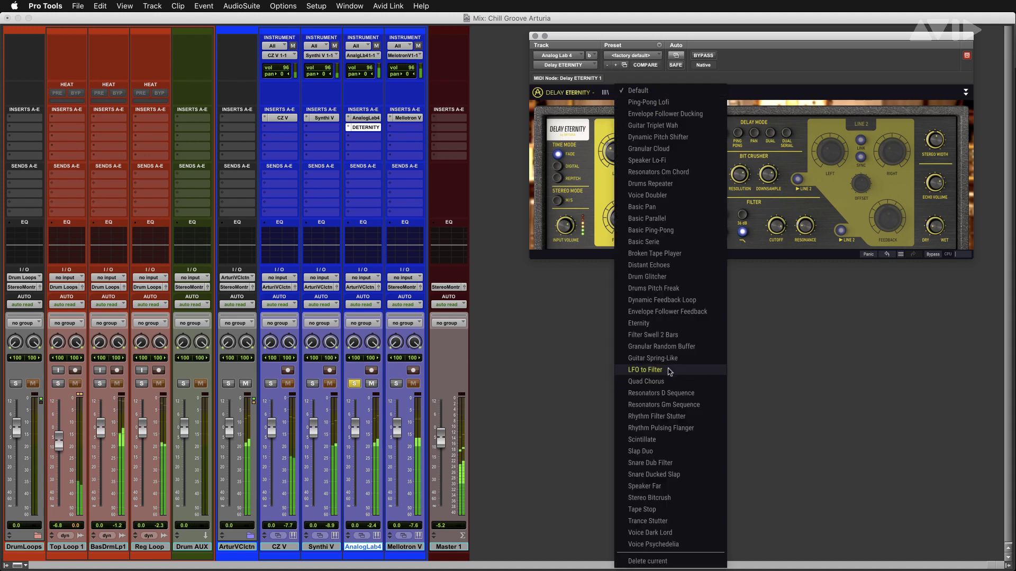
click(645, 370)
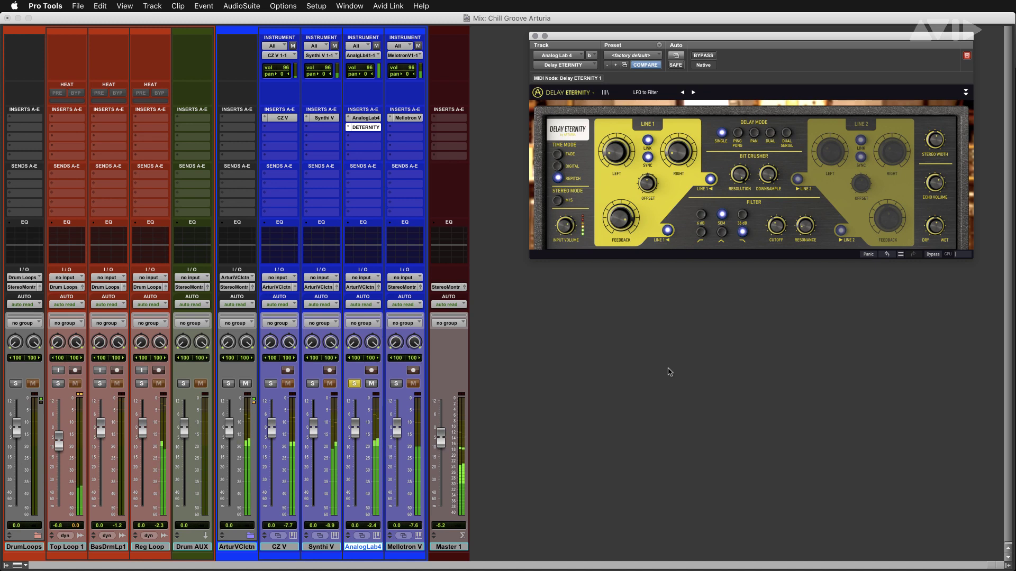
Adjust the delay's Line 1 feedback and stereo width, and take the Analog Lab 4 track out of solo
drag(621, 218, 621, 209)
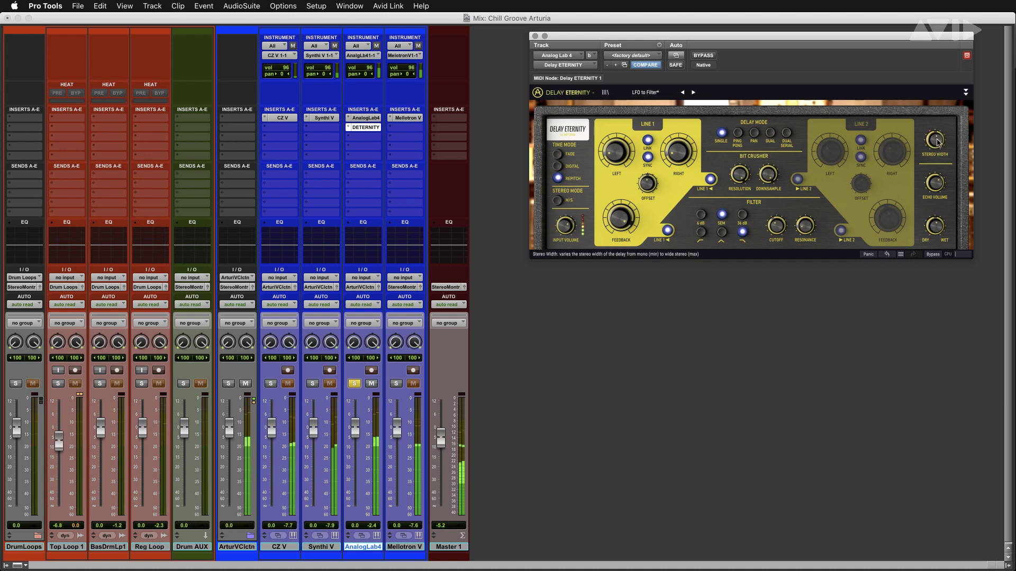
drag(937, 140, 938, 142)
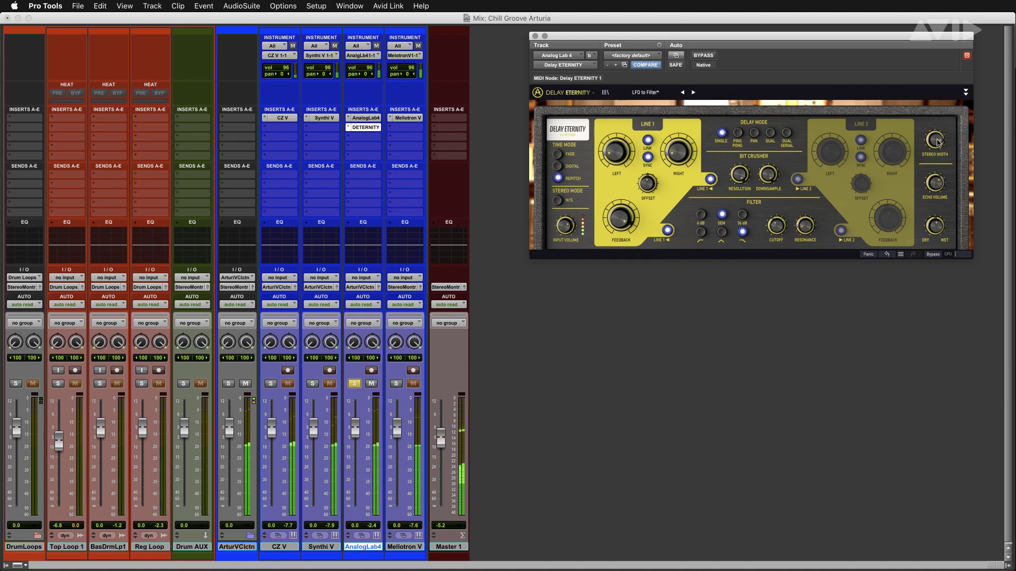
click(354, 384)
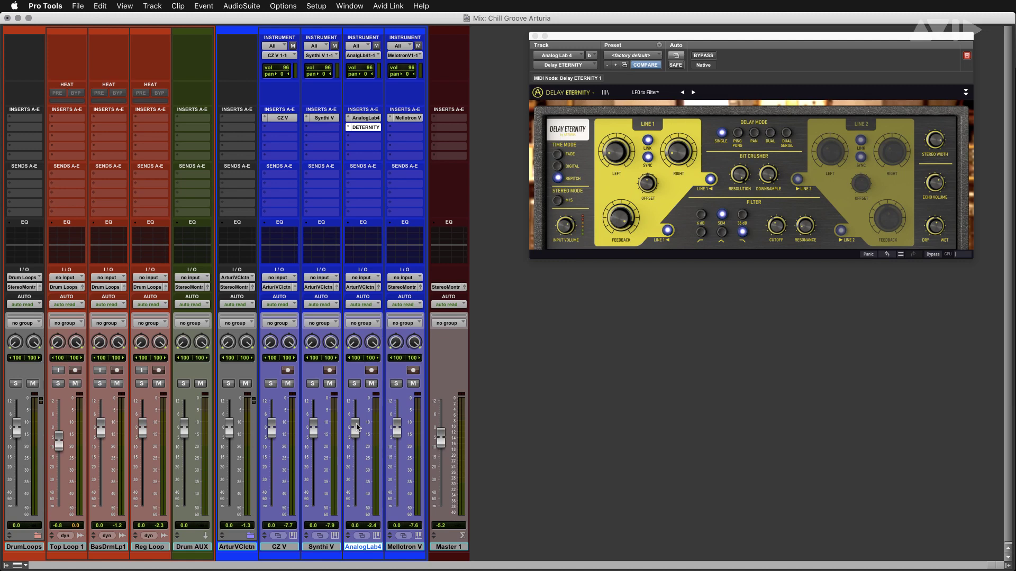
Insert the Arturia Comp FET-76 compressor on the Drum AUX track and load its Drum Squasher preset
click(194, 123)
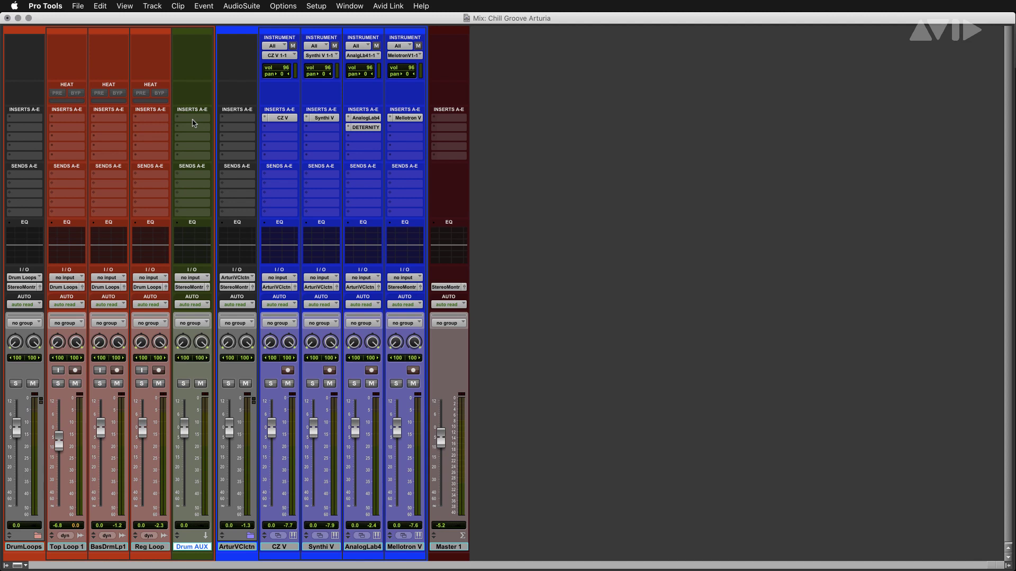
click(193, 123)
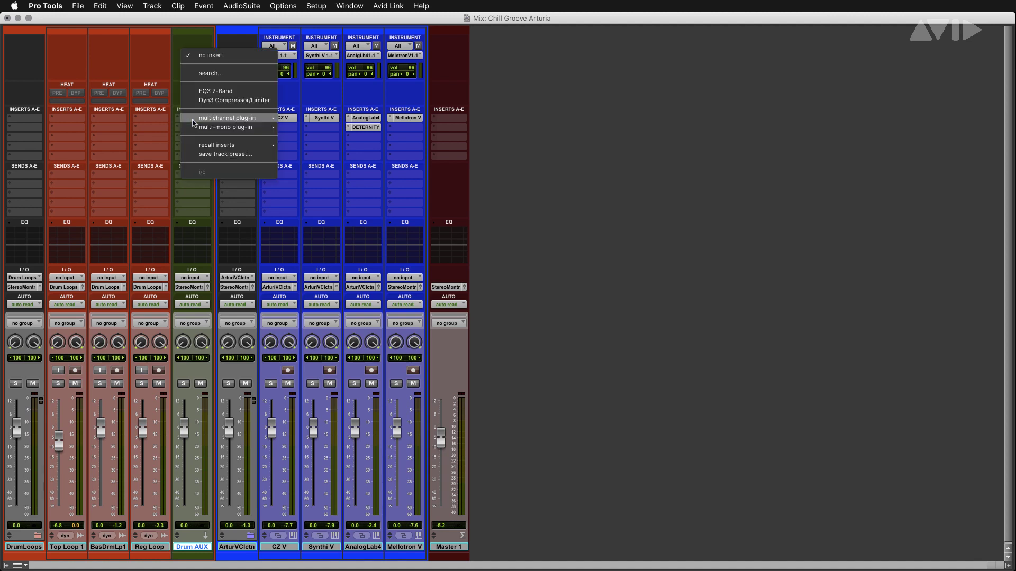
mouse_move(194, 124)
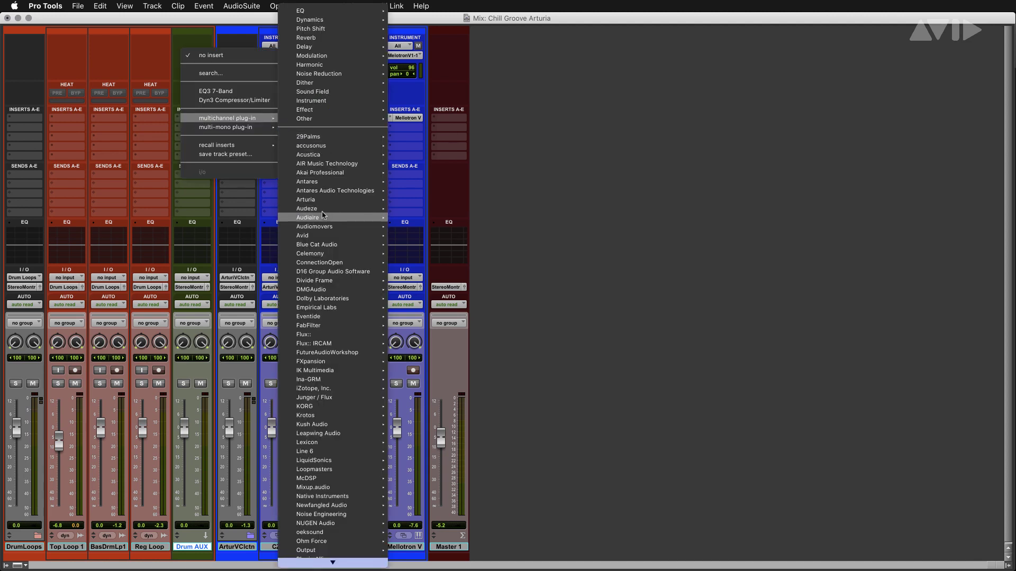
mouse_move(319, 204)
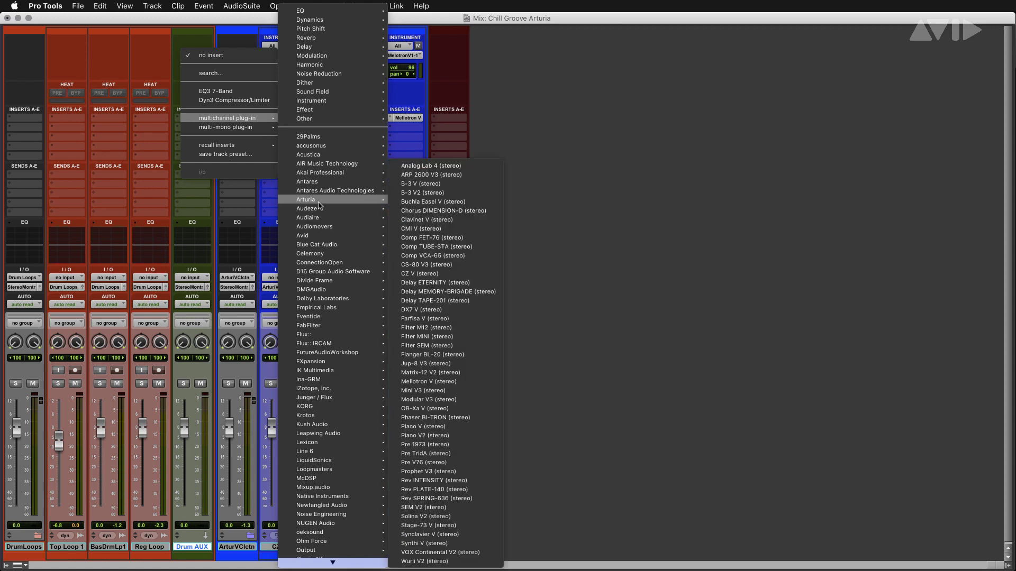
click(425, 239)
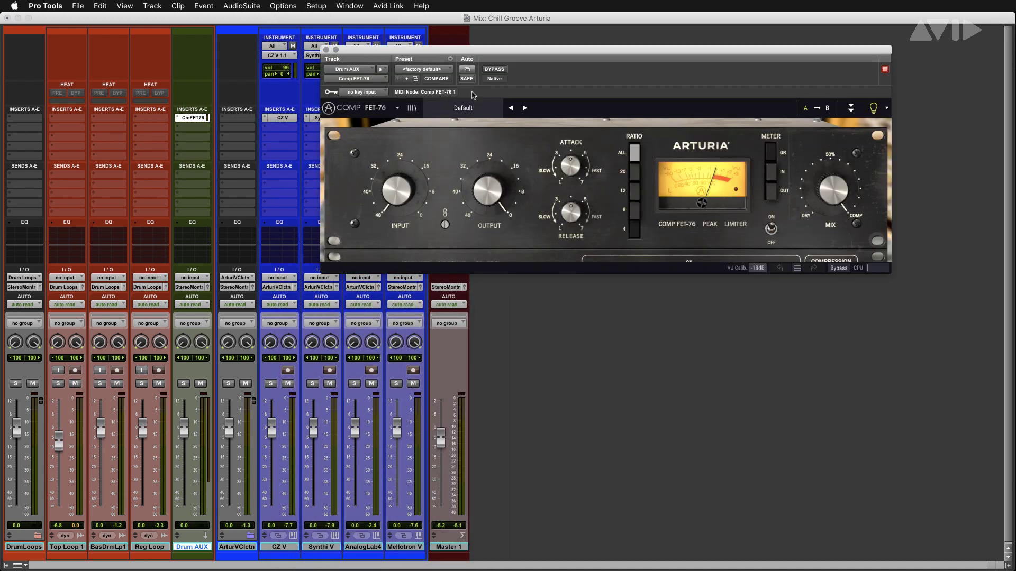
click(464, 108)
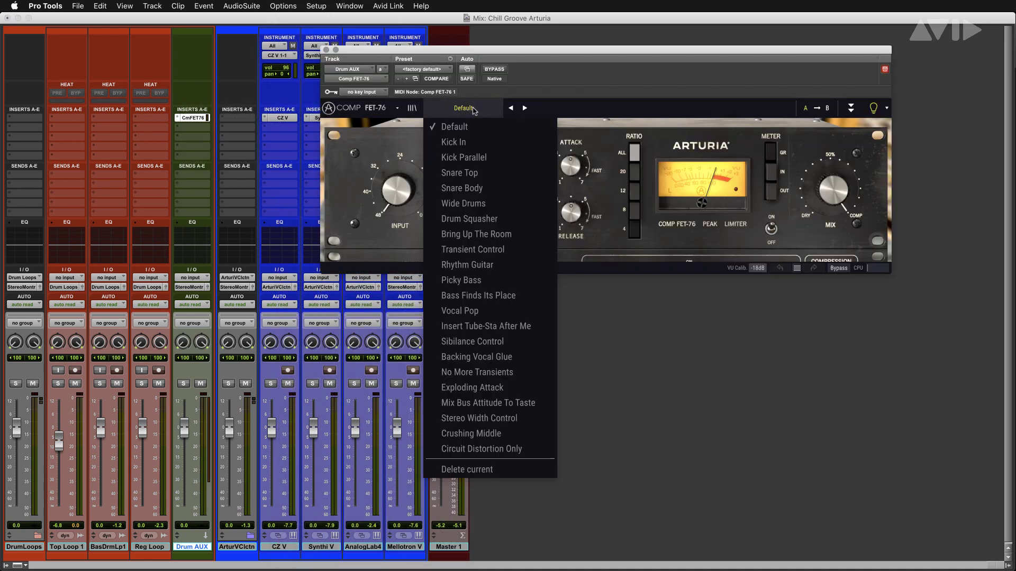
click(484, 218)
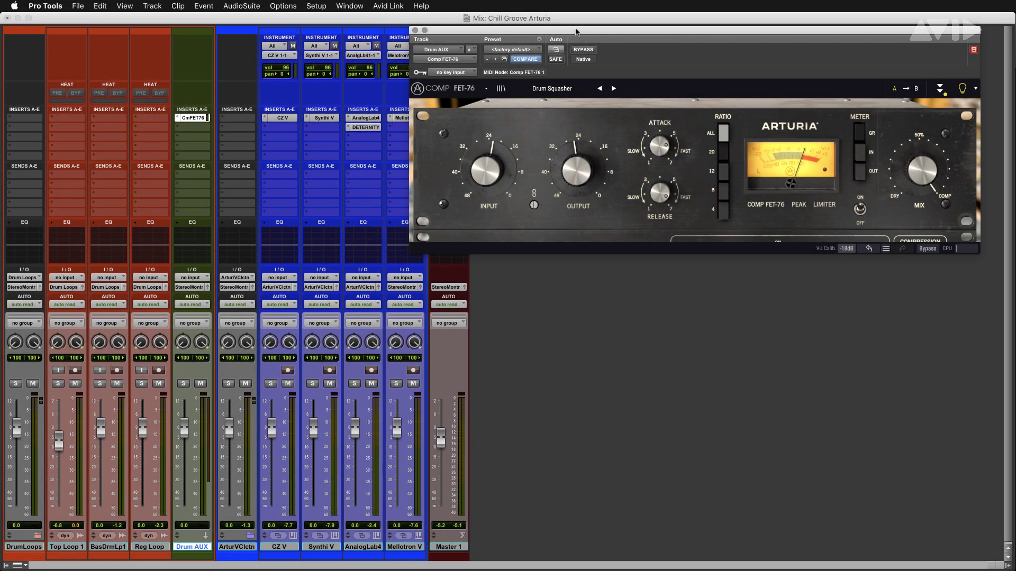
Set the Drum AUX track's input to stereo Bus 1-2 and rename that bus Drums
click(206, 277)
mouse_move(206, 279)
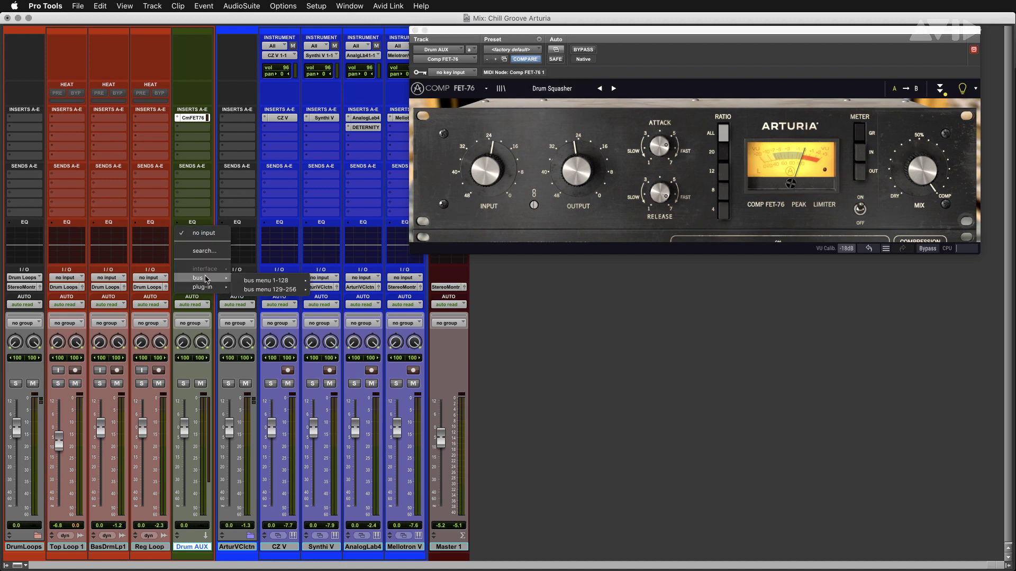
mouse_move(263, 284)
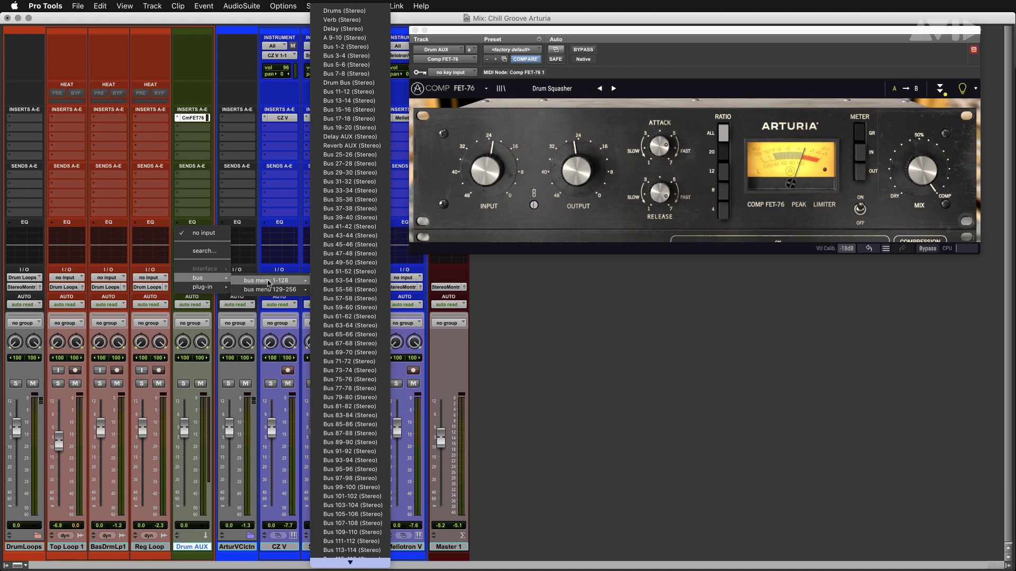
click(347, 46)
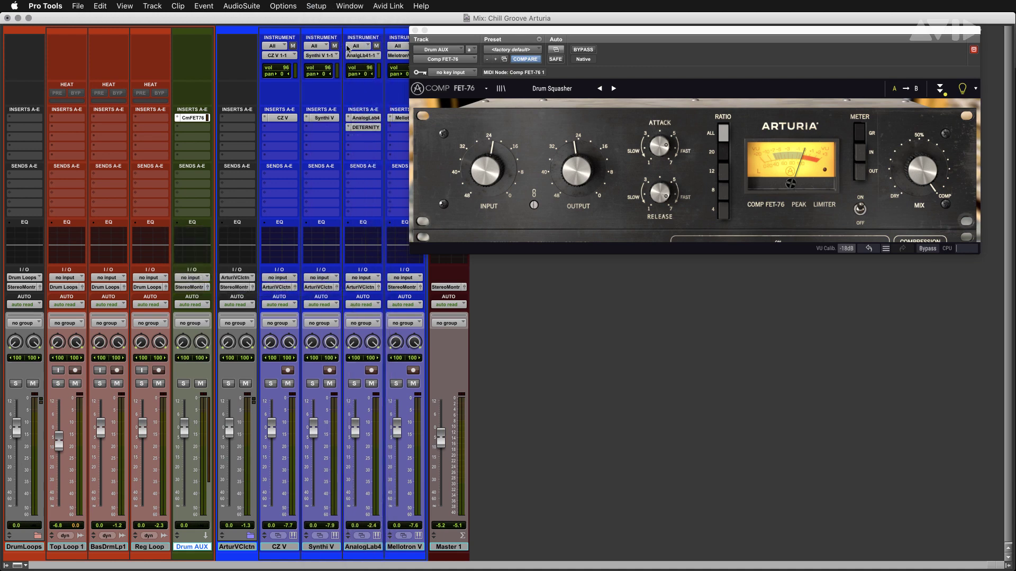
right_click(195, 278)
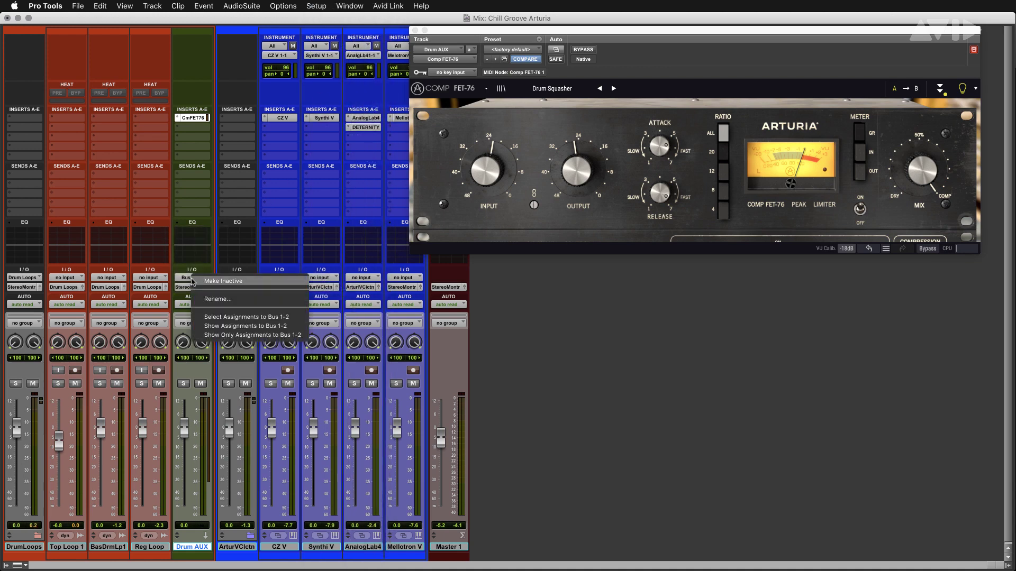
click(219, 299)
text(Drums)
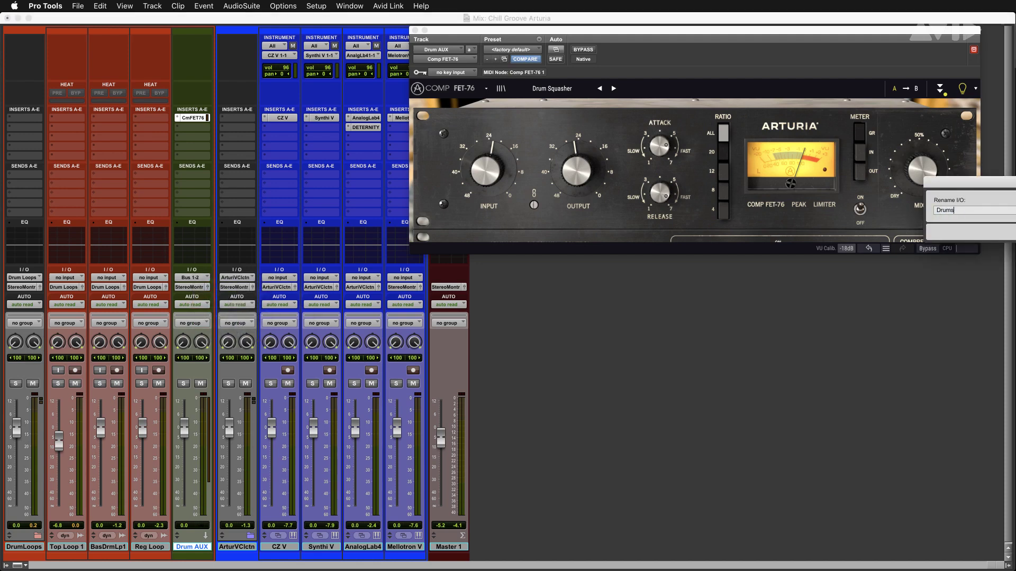
key(Return)
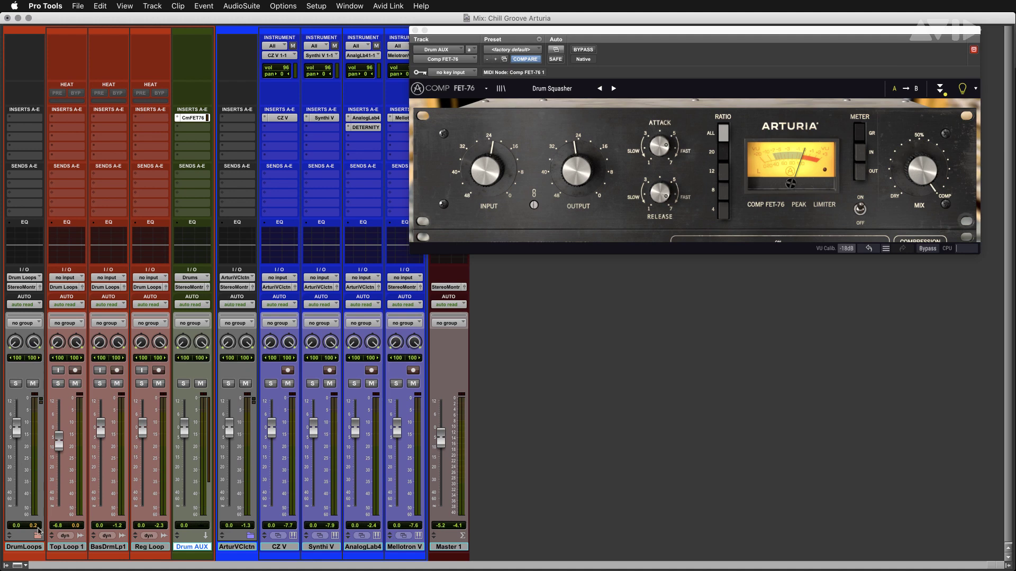
Add a send from the Drum Loops folder track to the stereo Drums bus and move its send fader window closer to the mixer tracks
click(29, 551)
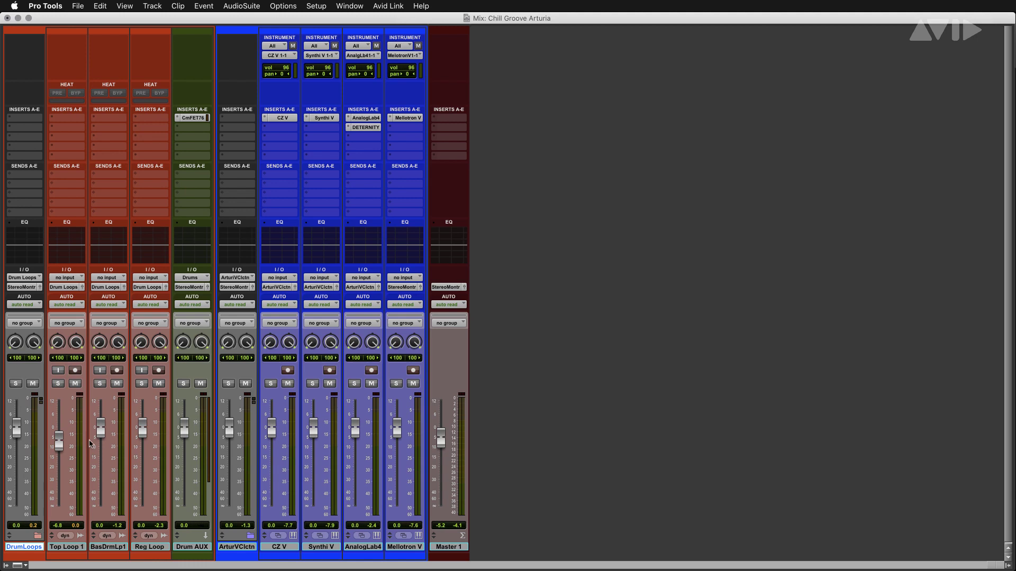
click(26, 175)
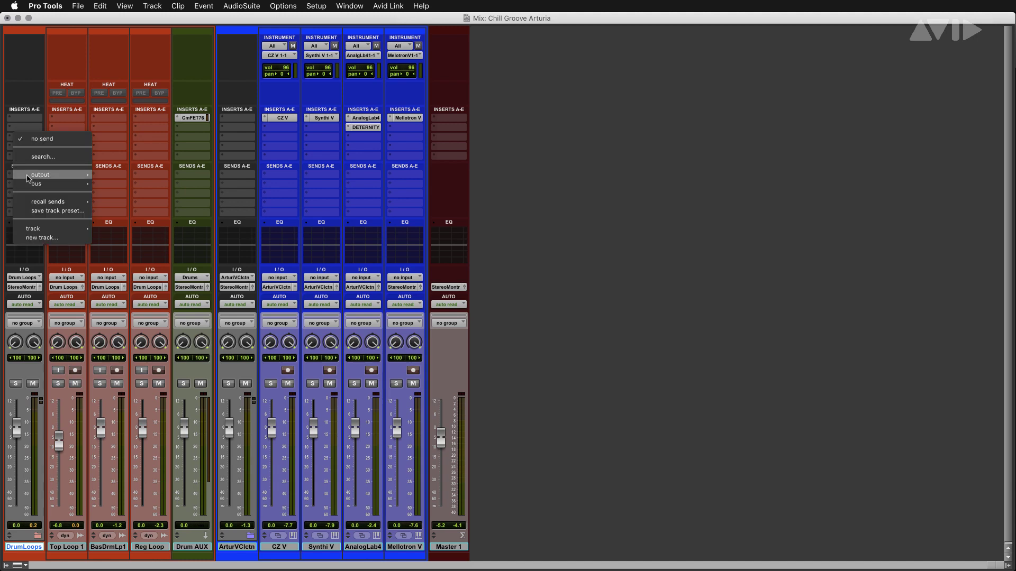
mouse_move(35, 184)
mouse_move(118, 188)
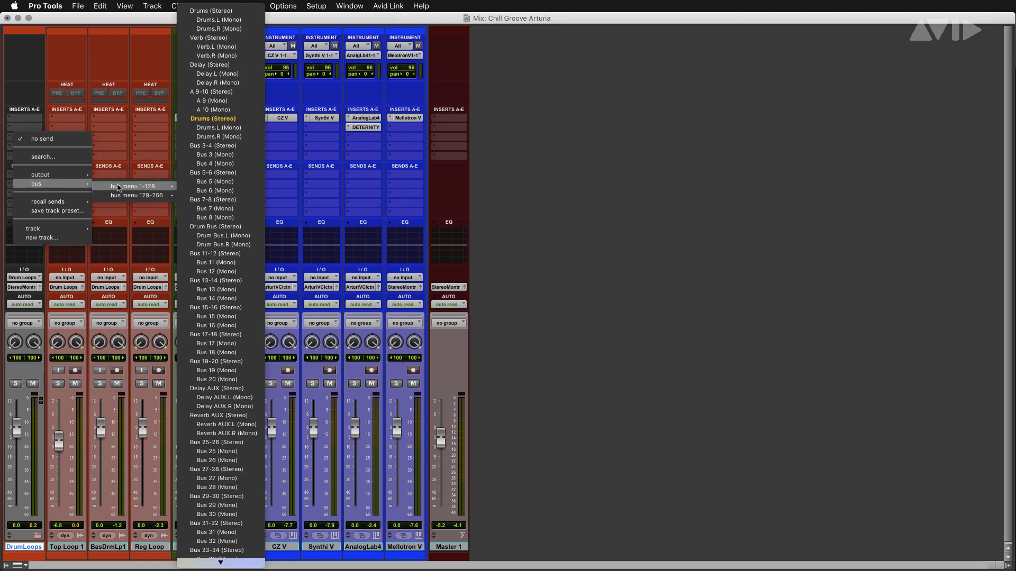
click(214, 118)
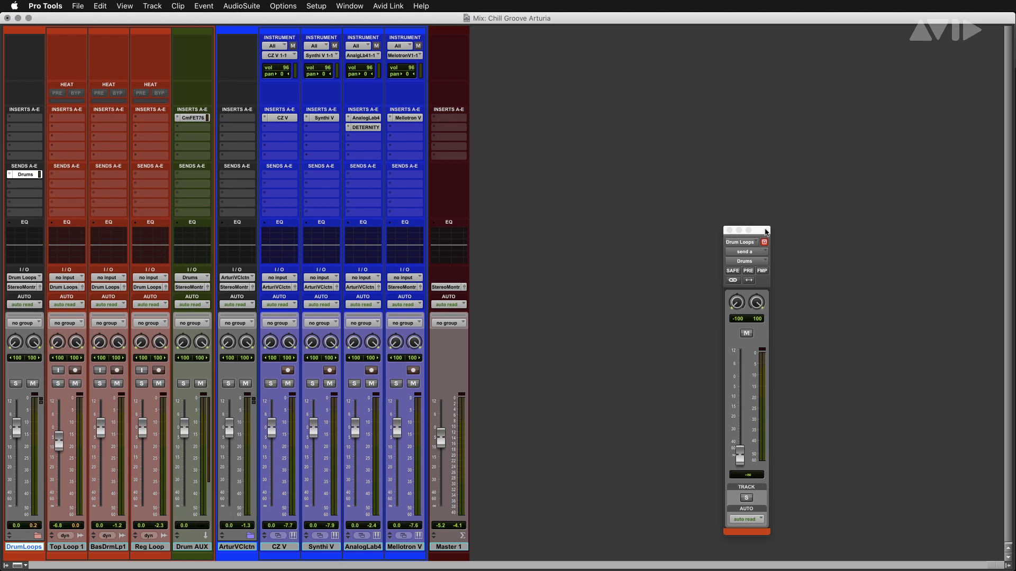
drag(765, 232, 609, 197)
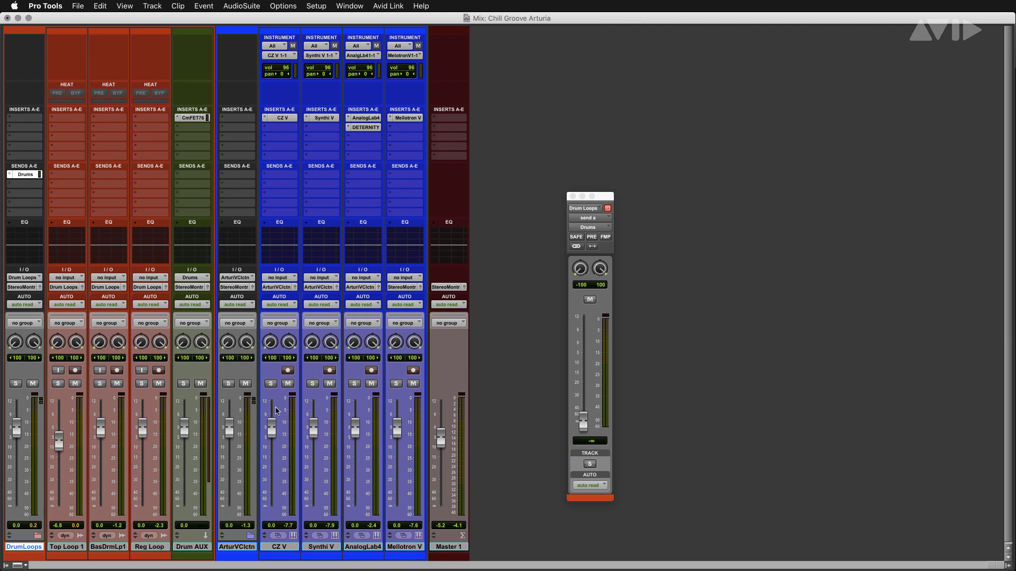
Mute the Arturia V Collection folder track, reopen the Drum AUX compressor and raise the Drum Loops send to about +9.8 dB
click(246, 384)
click(194, 118)
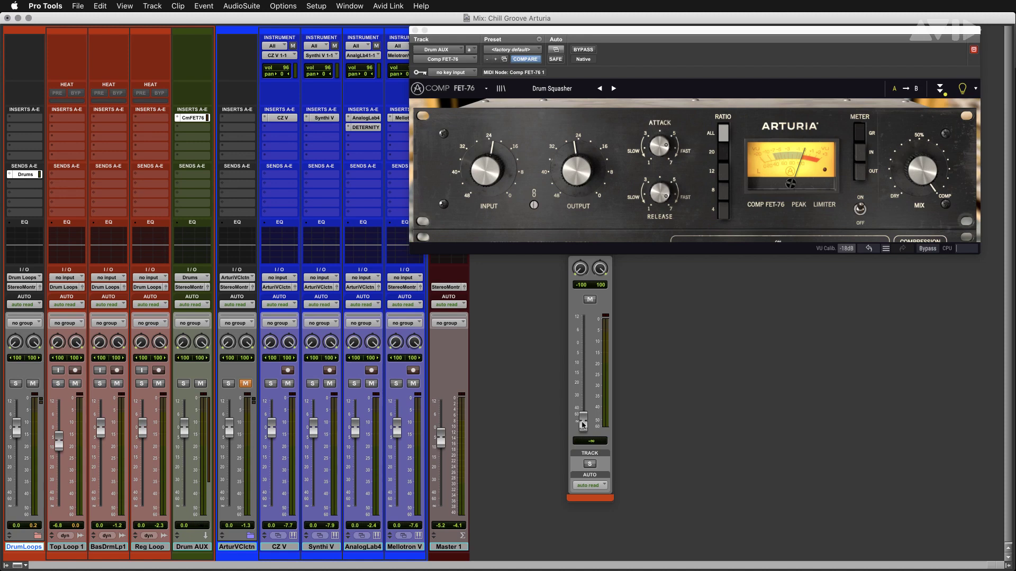
drag(582, 425, 586, 329)
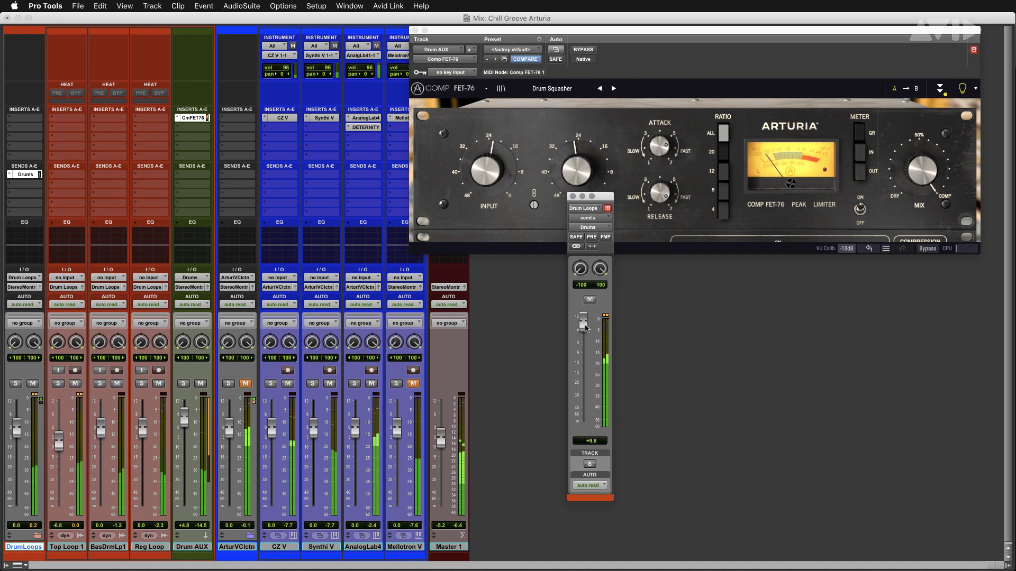